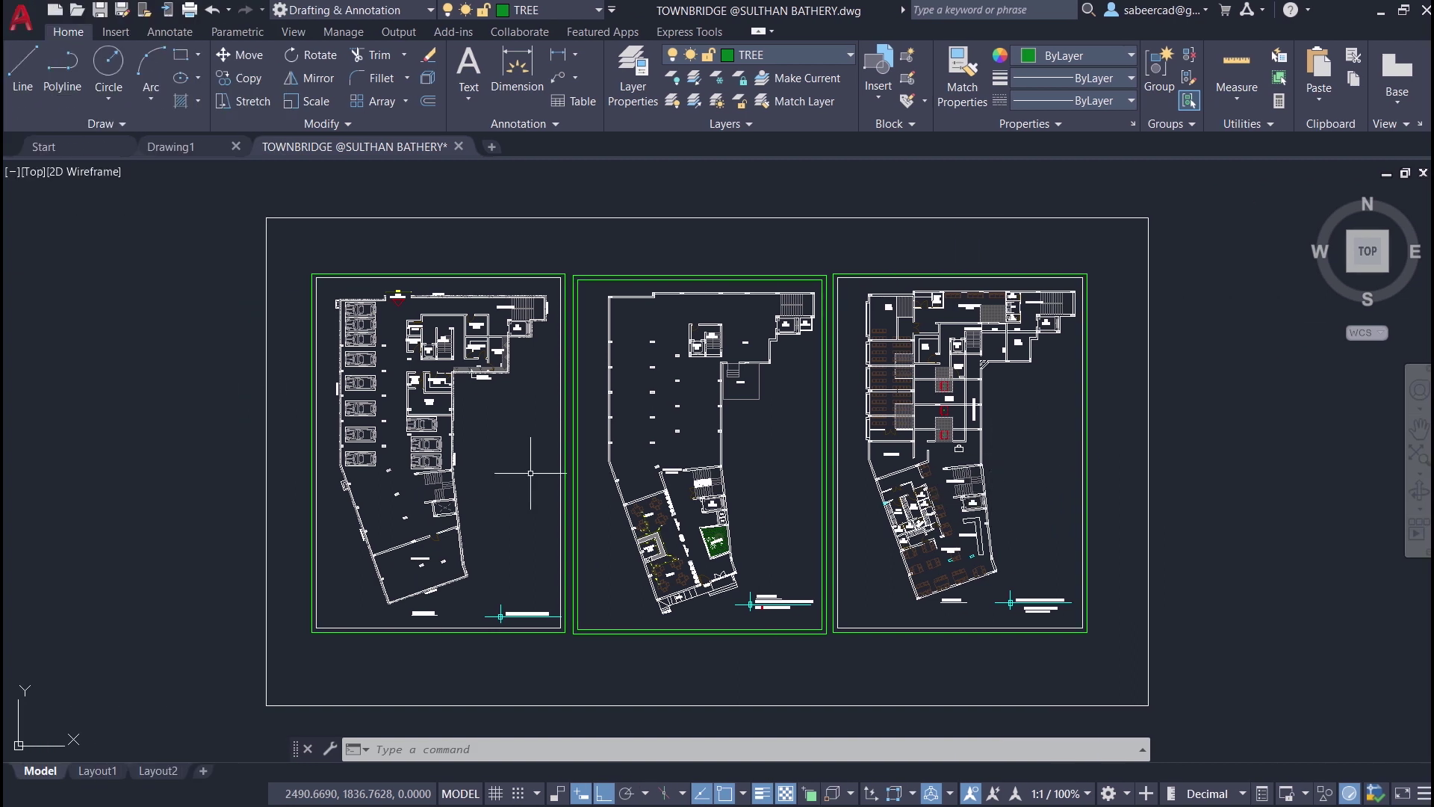
# - Open AutoCAD's Security Options via SECU and review the Medium security level and trusted locations
pyautogui.click(405, 750)
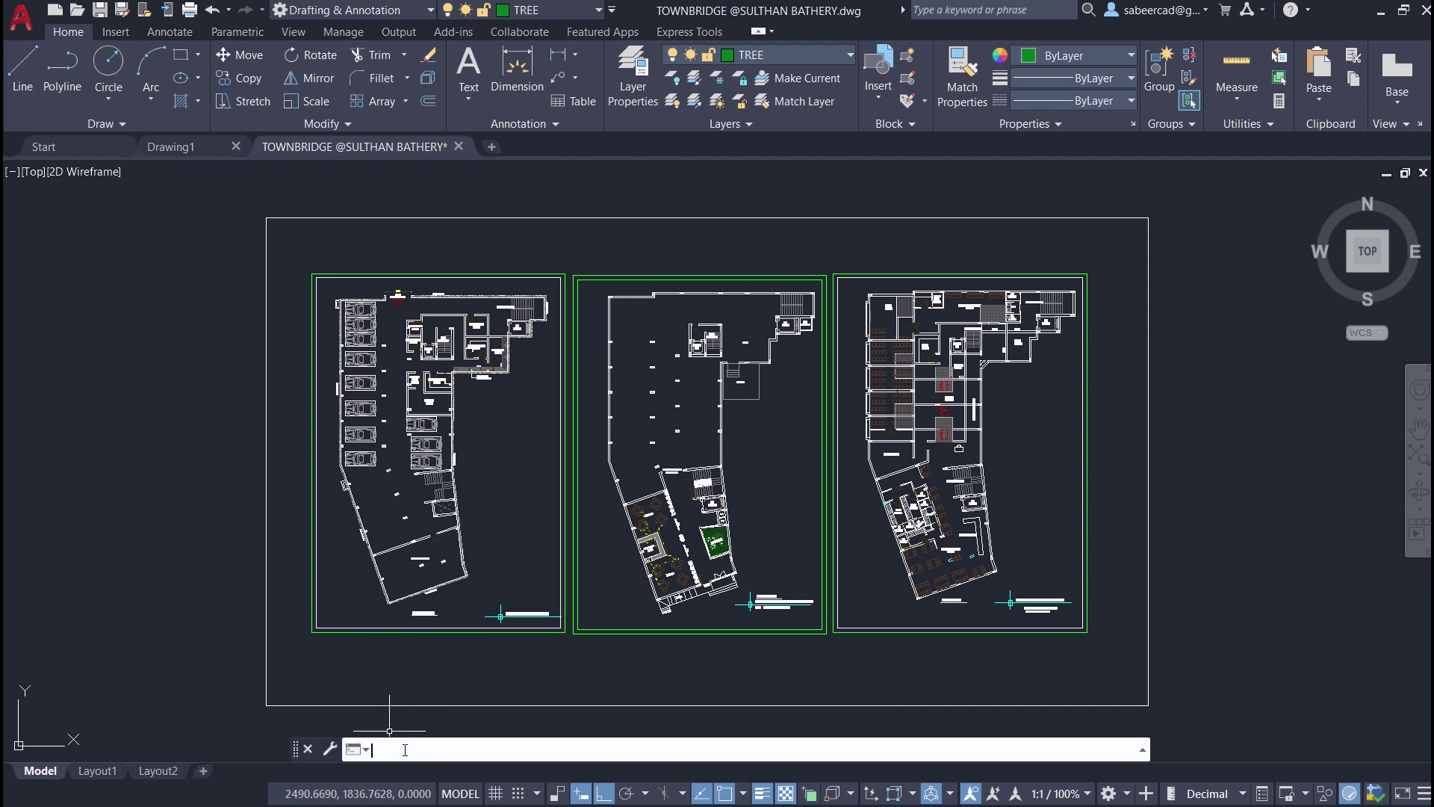
pyautogui.write('SECURITYOPTIONS')
pyautogui.press('Return')
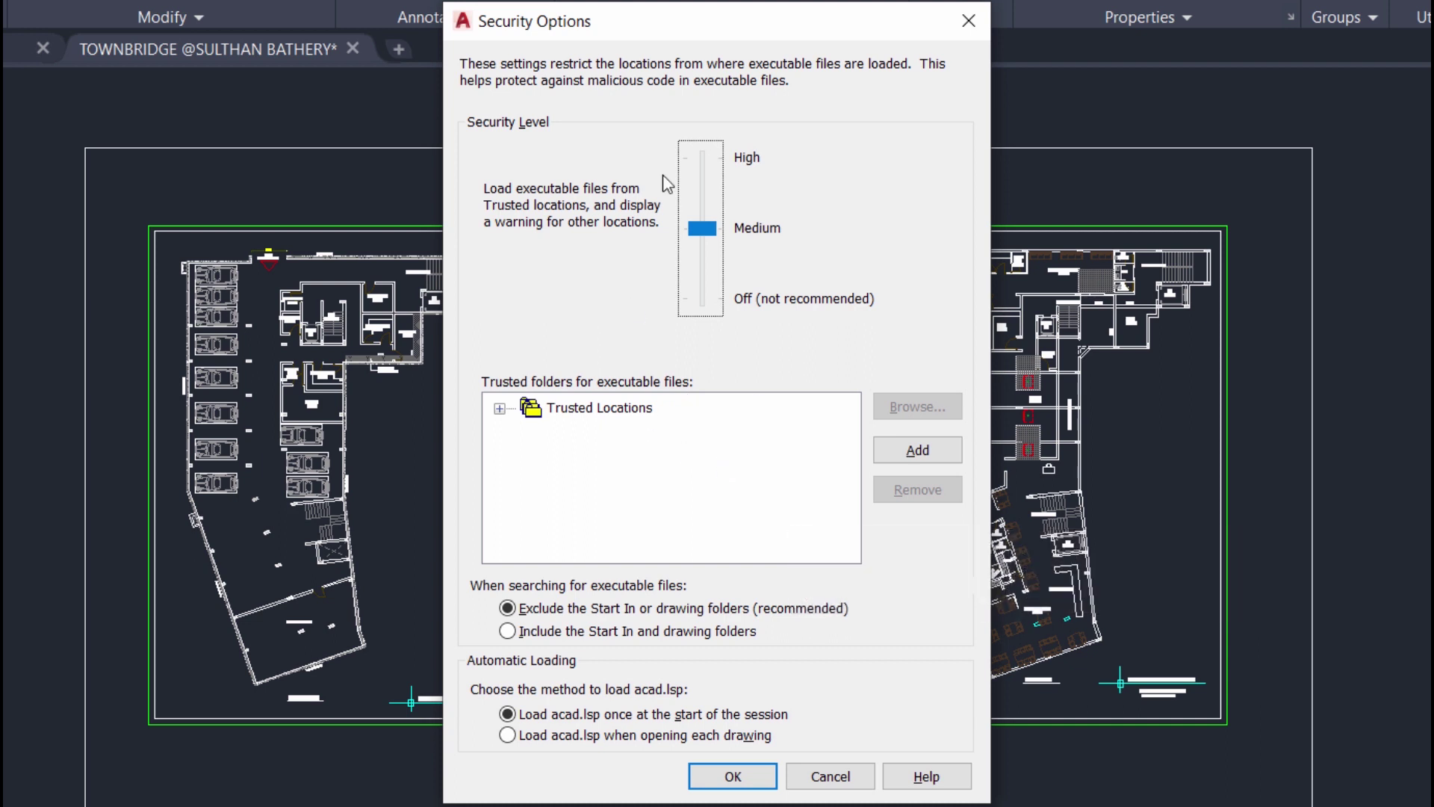
pyautogui.moveTo(780, 303)
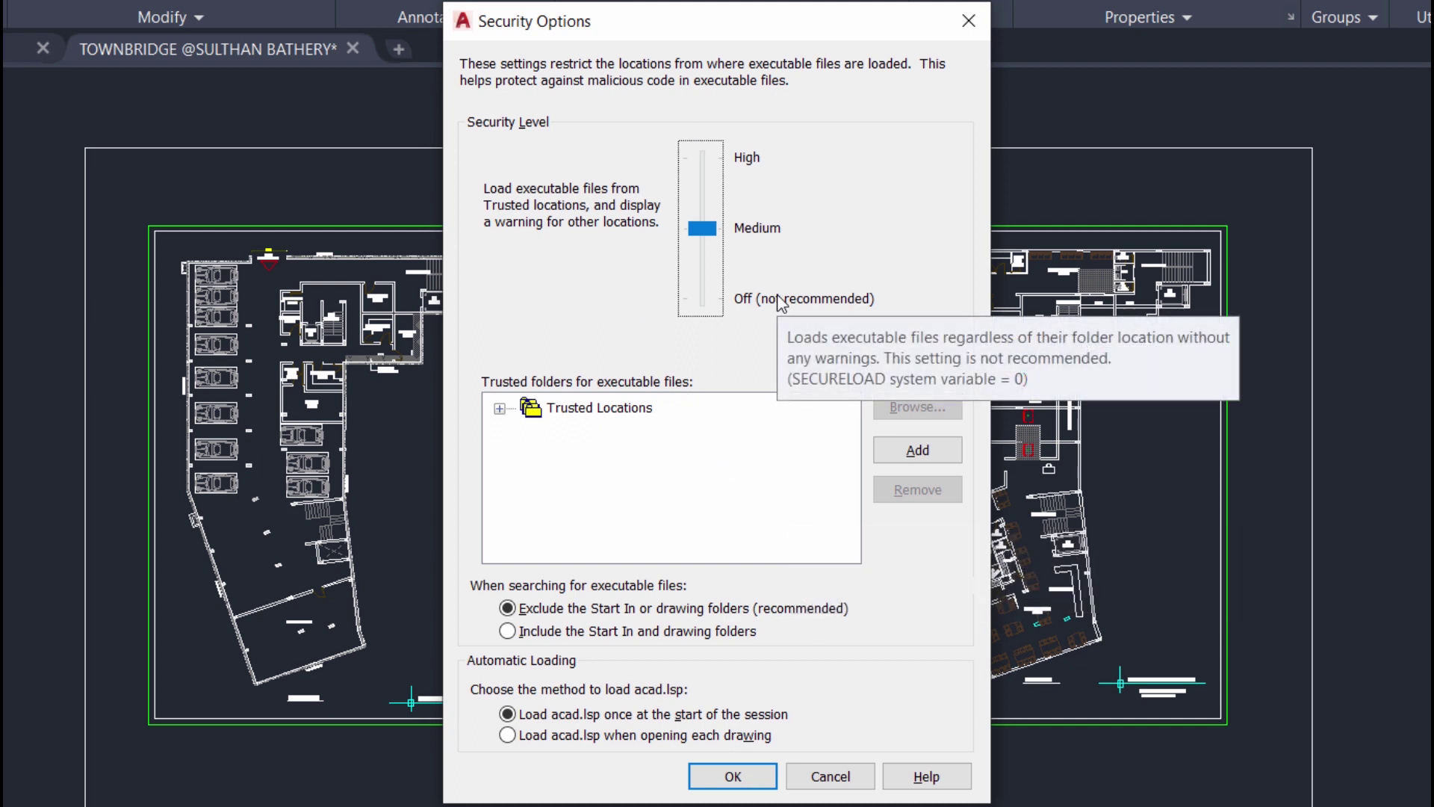
pyautogui.moveTo(916, 228)
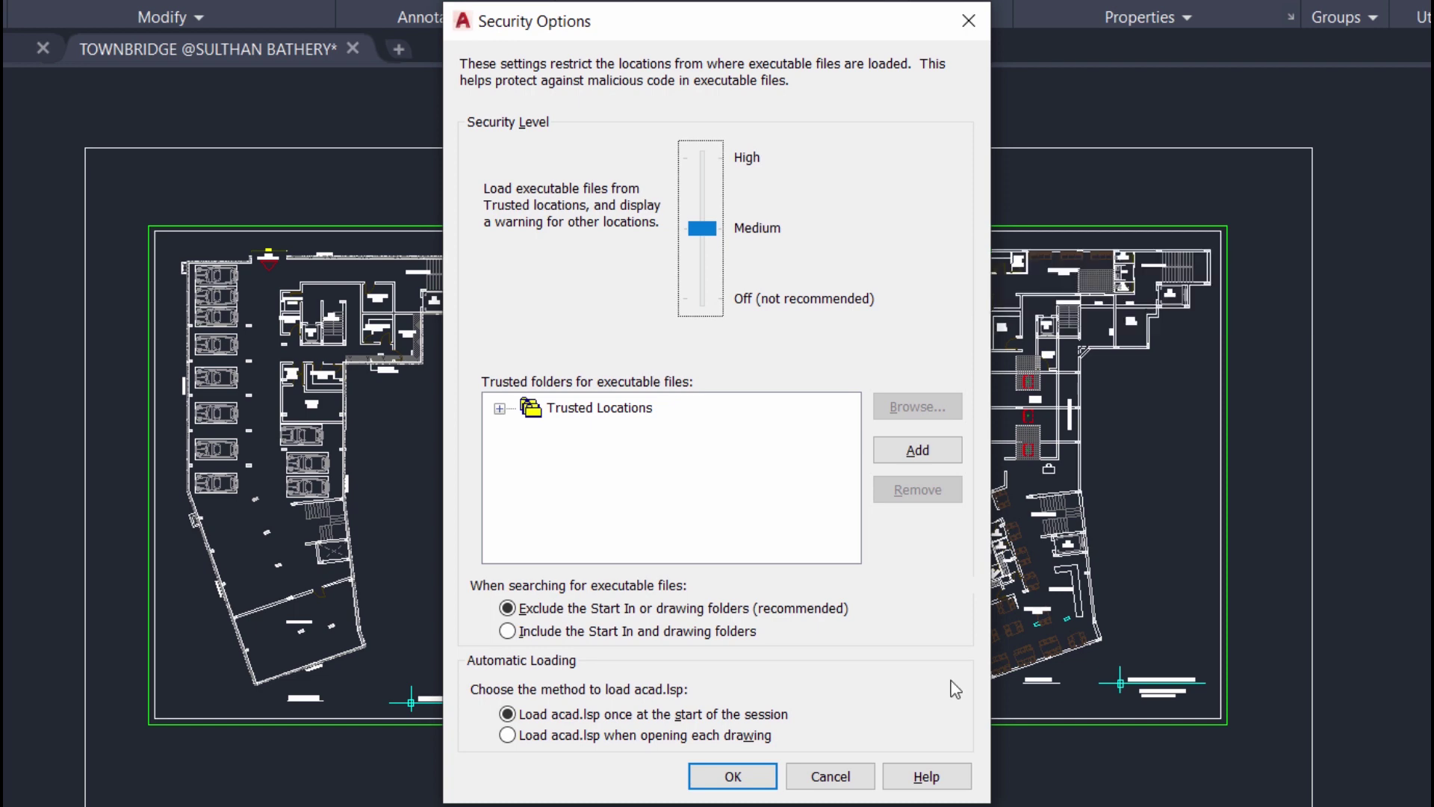
# - Cancel Security Options and start adding Residence Electrical drawing.dwg to a WinRAR archive
pyautogui.click(855, 777)
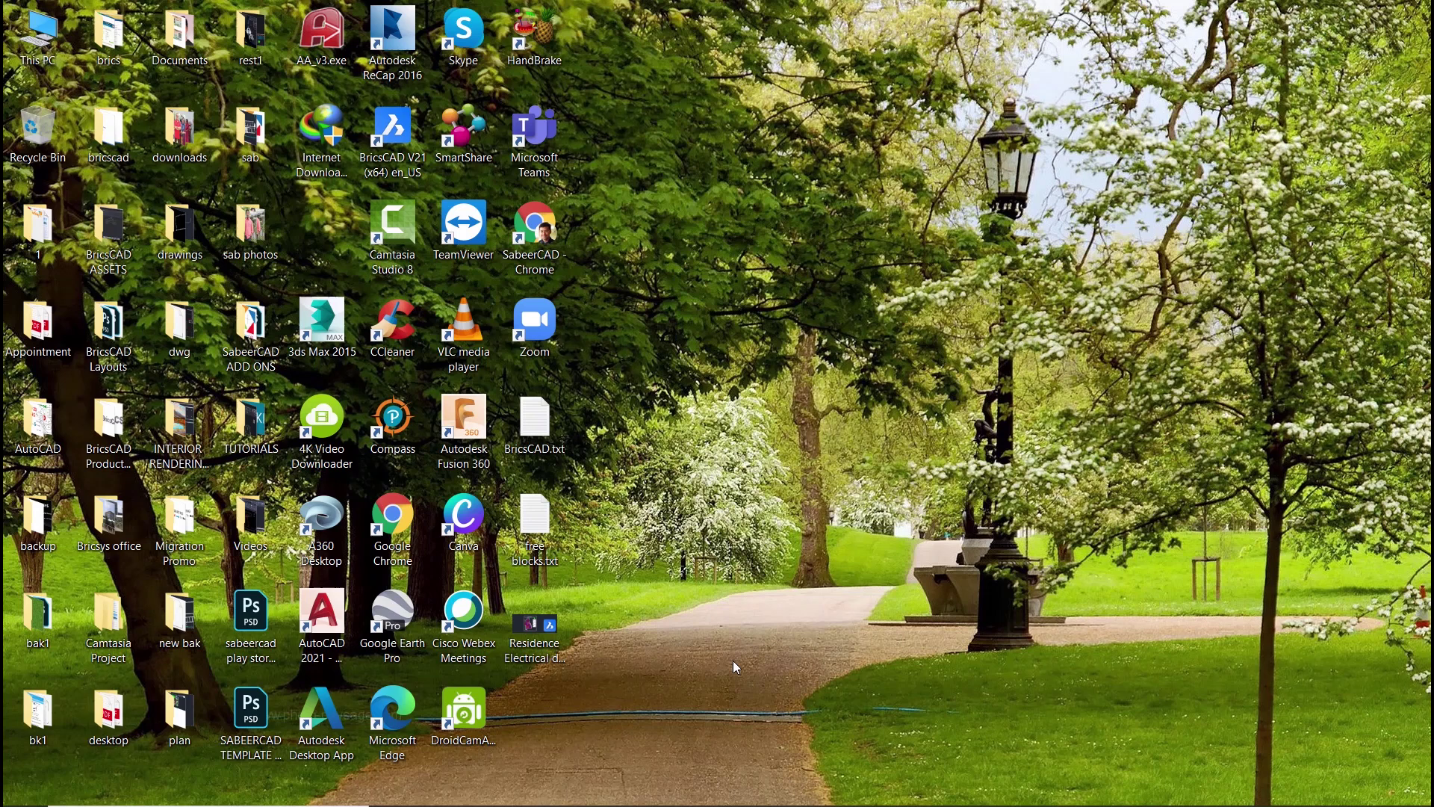
pyautogui.click(542, 640)
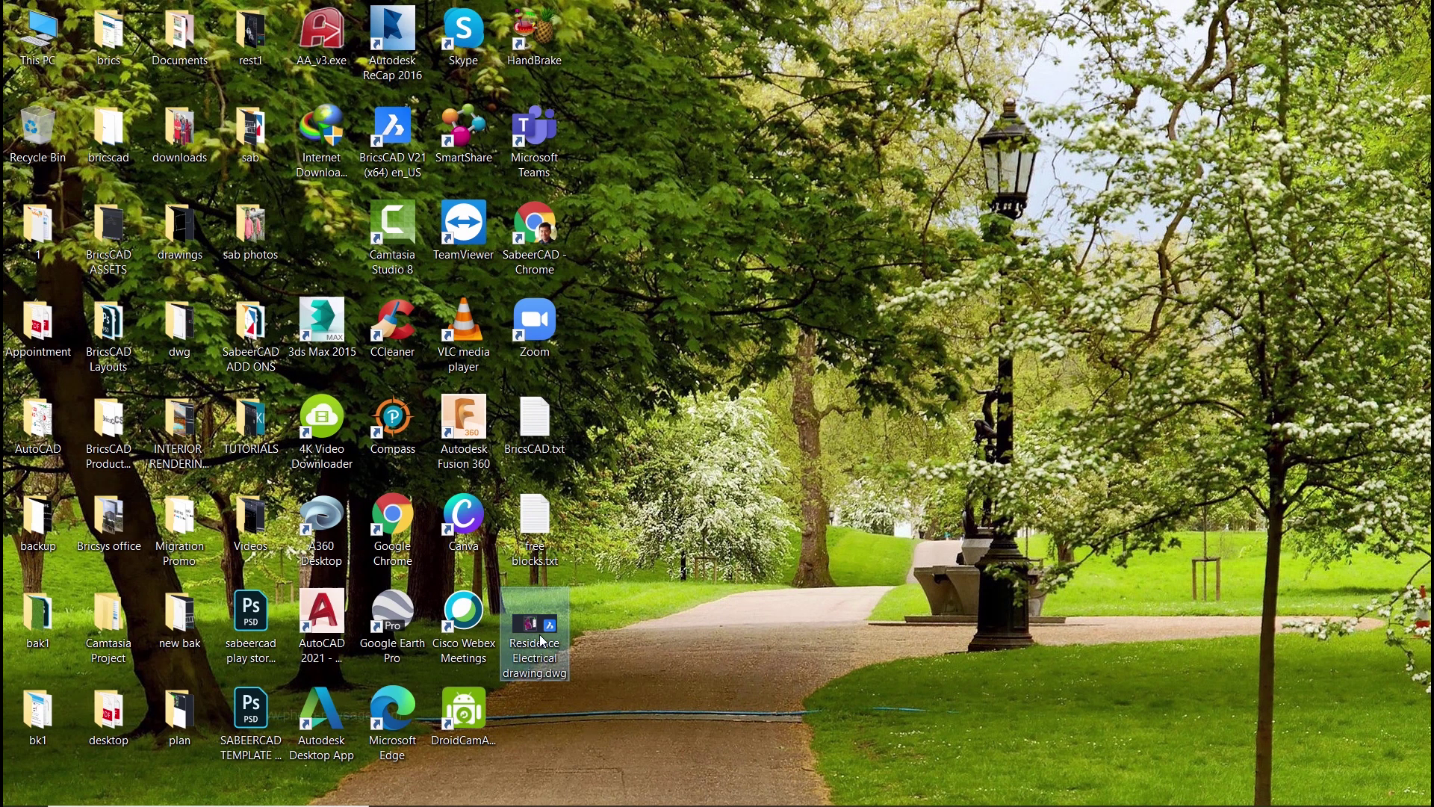
pyautogui.rightClick(542, 640)
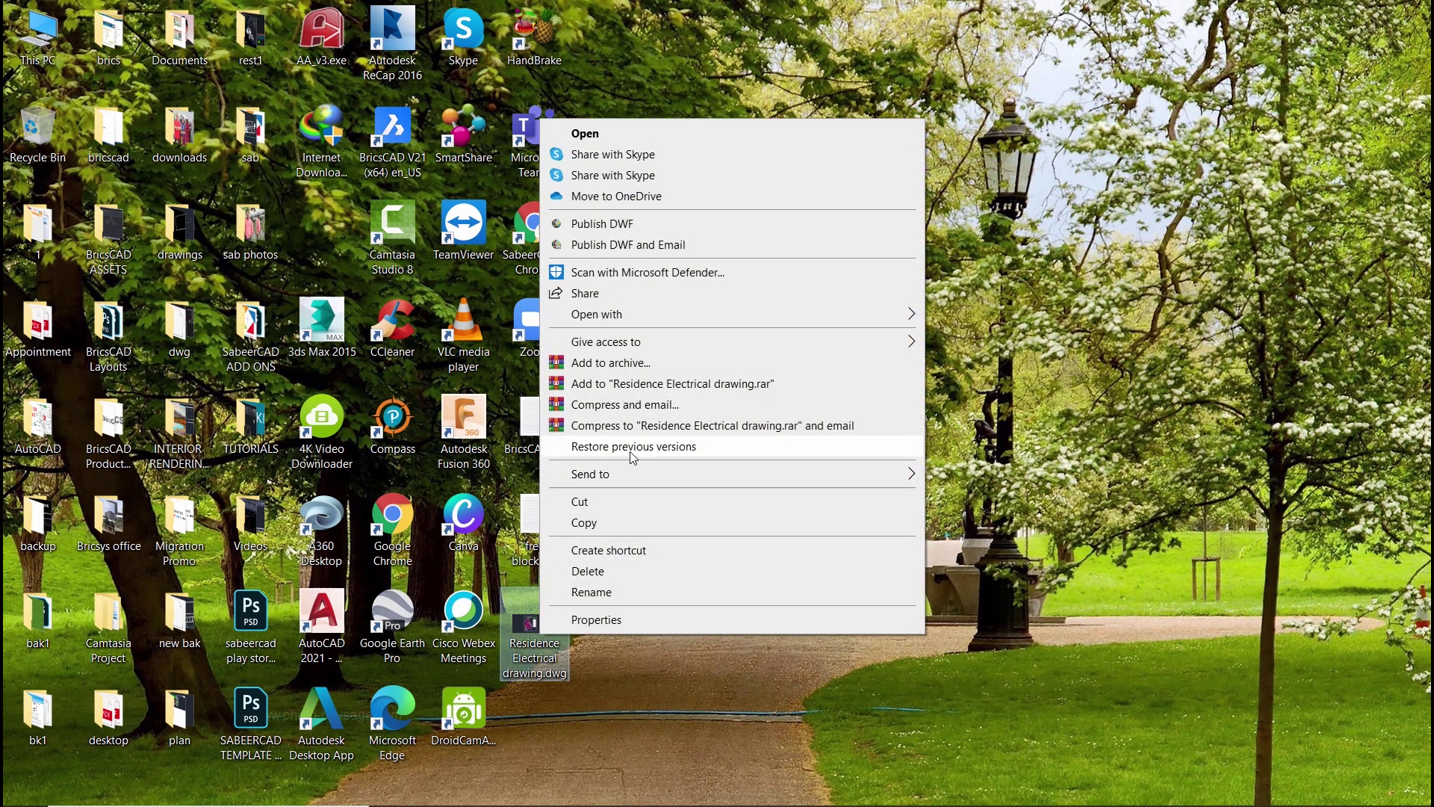
pyautogui.click(632, 364)
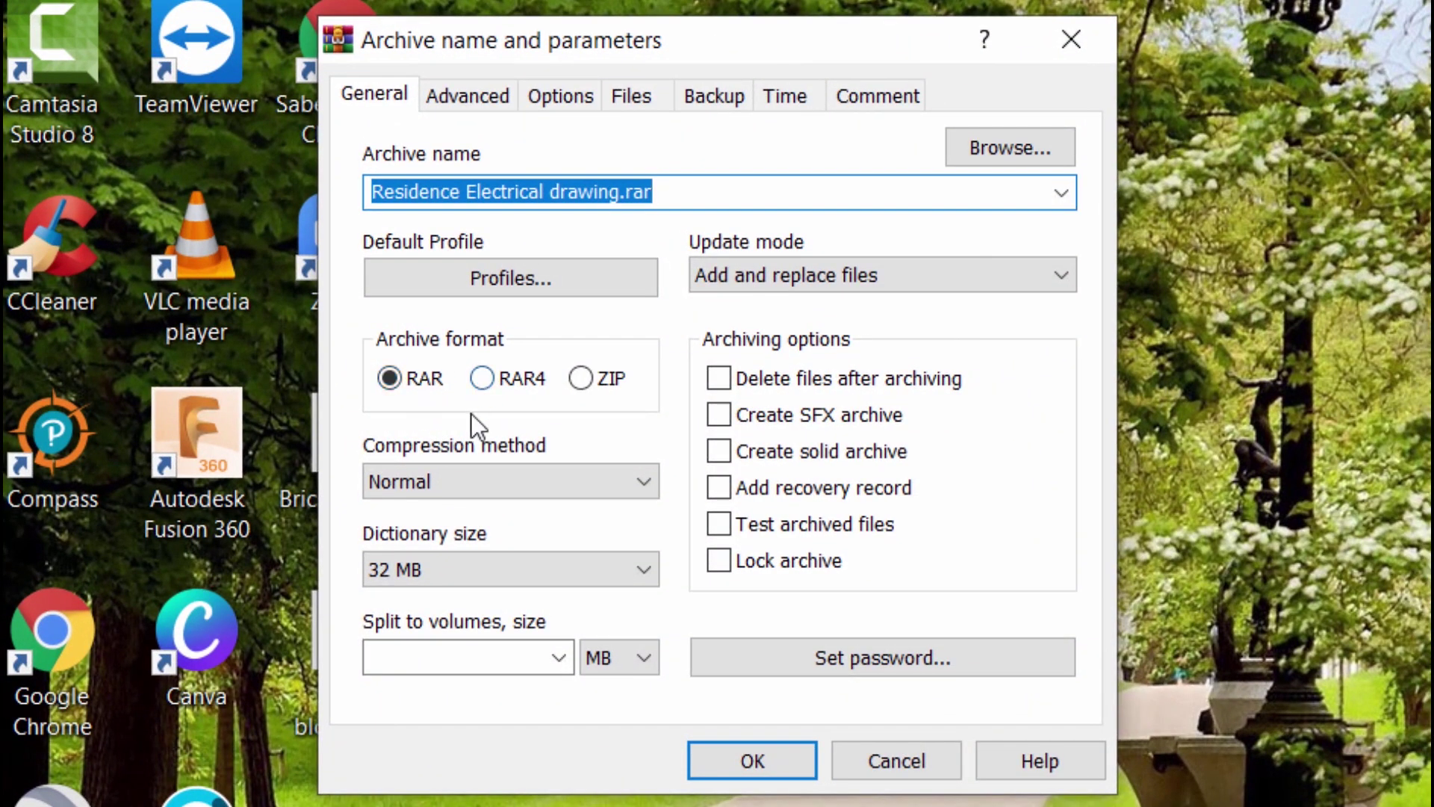
# - Create Residence Electrical drawing.zip in ZIP format protected by an archive password
pyautogui.click(586, 380)
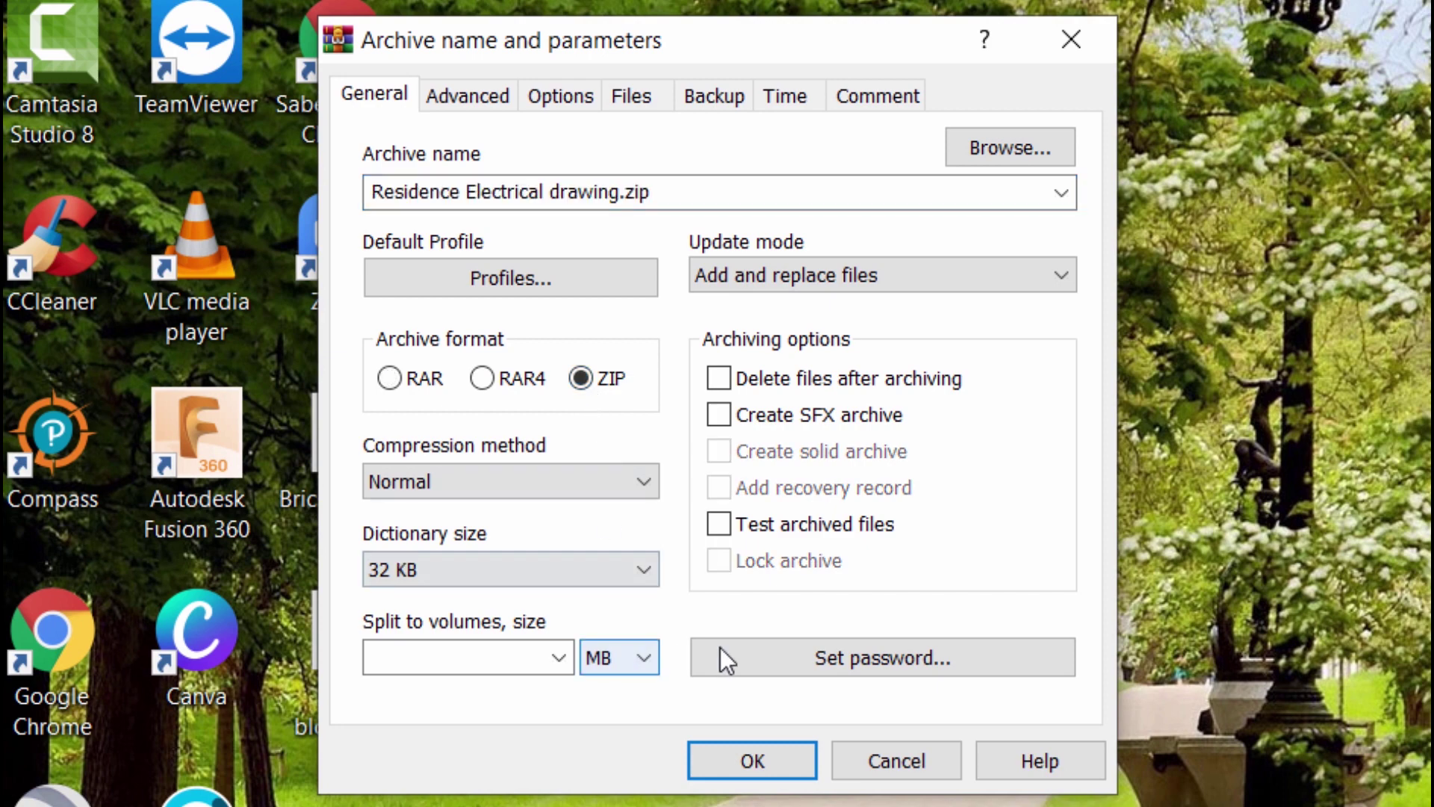
pyautogui.click(853, 651)
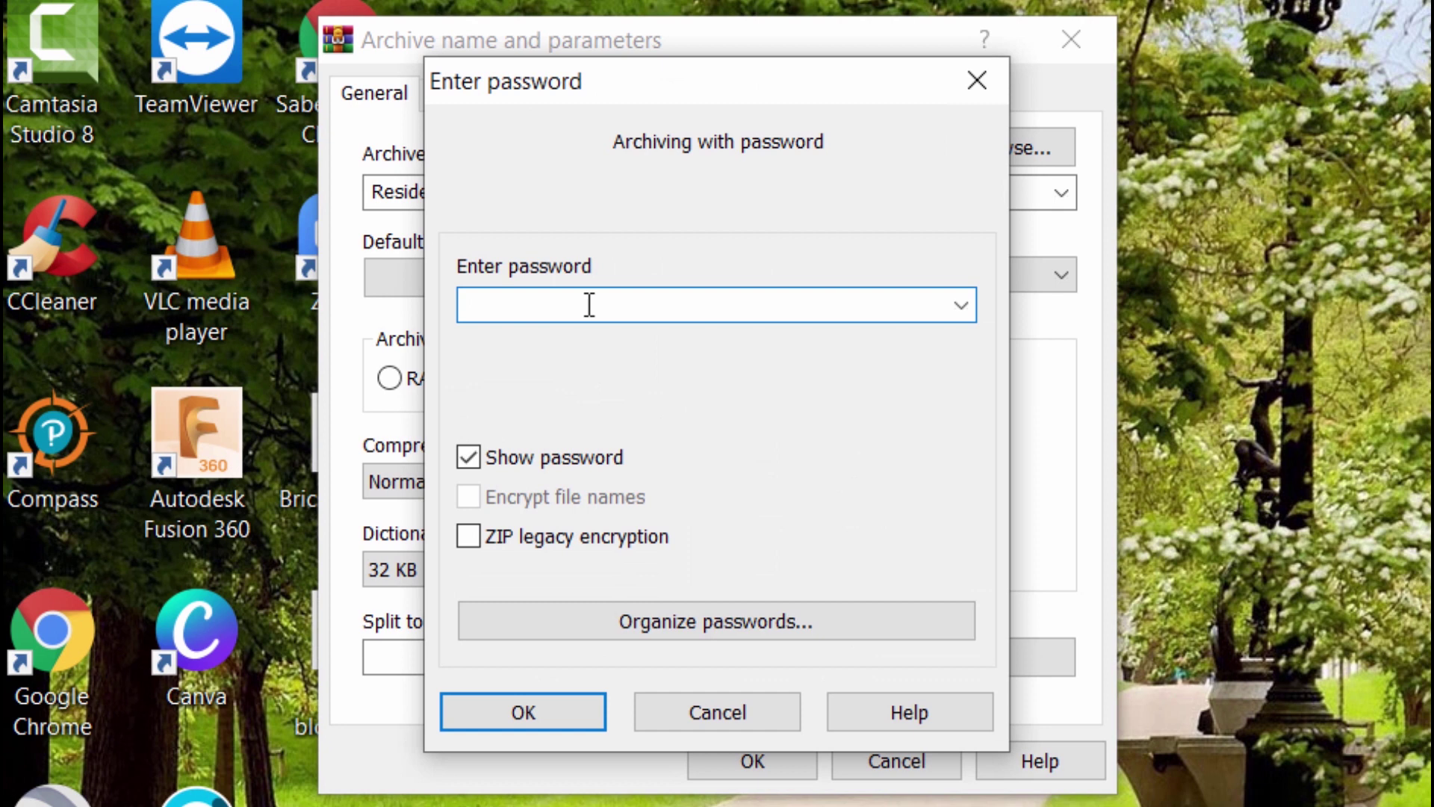
pyautogui.press('BackSpace')
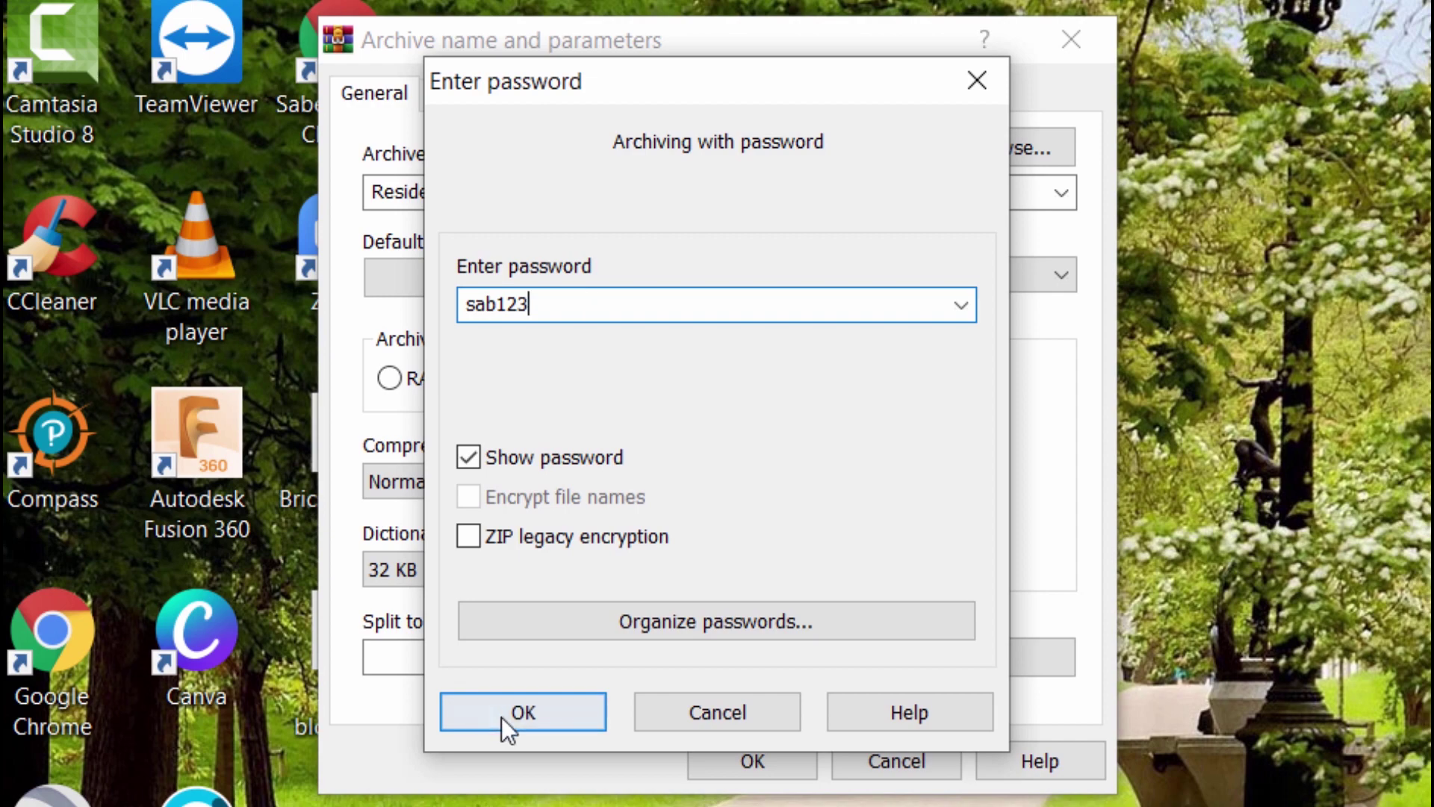
pyautogui.click(502, 717)
pyautogui.click(782, 774)
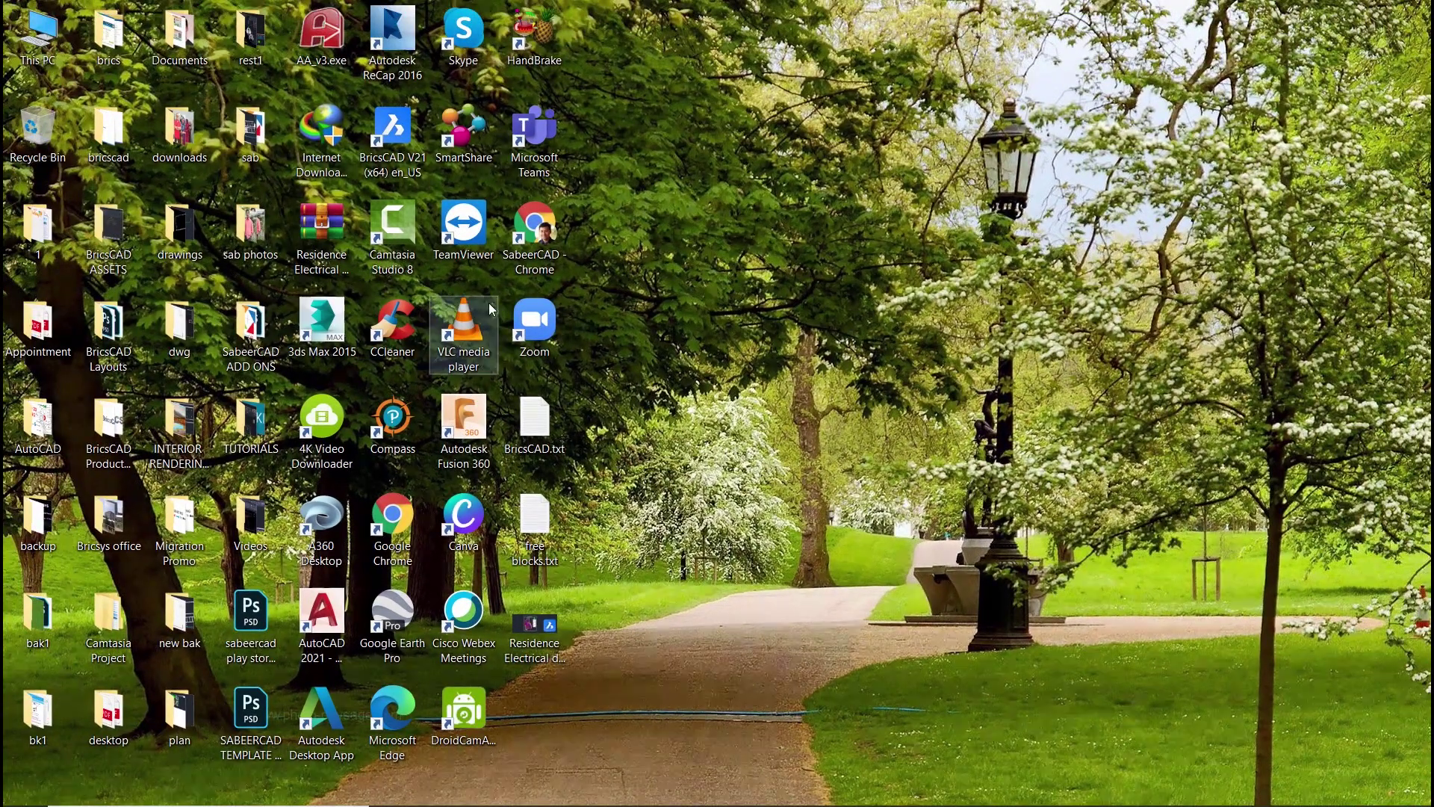
# - Confirm that opening the drawing inside the zip asks for a password, then cancel the prompt
pyautogui.doubleClick(340, 232)
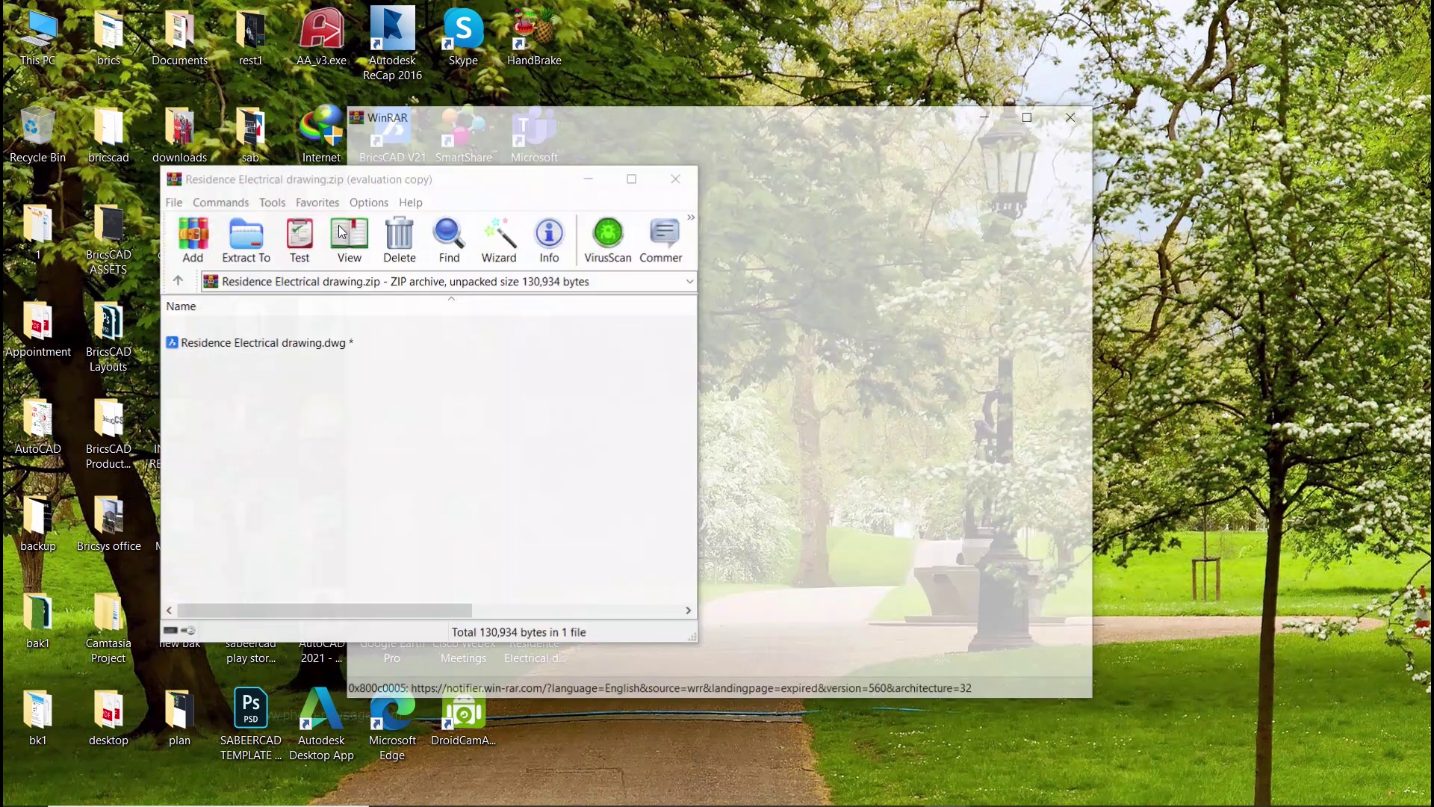
pyautogui.doubleClick(653, 336)
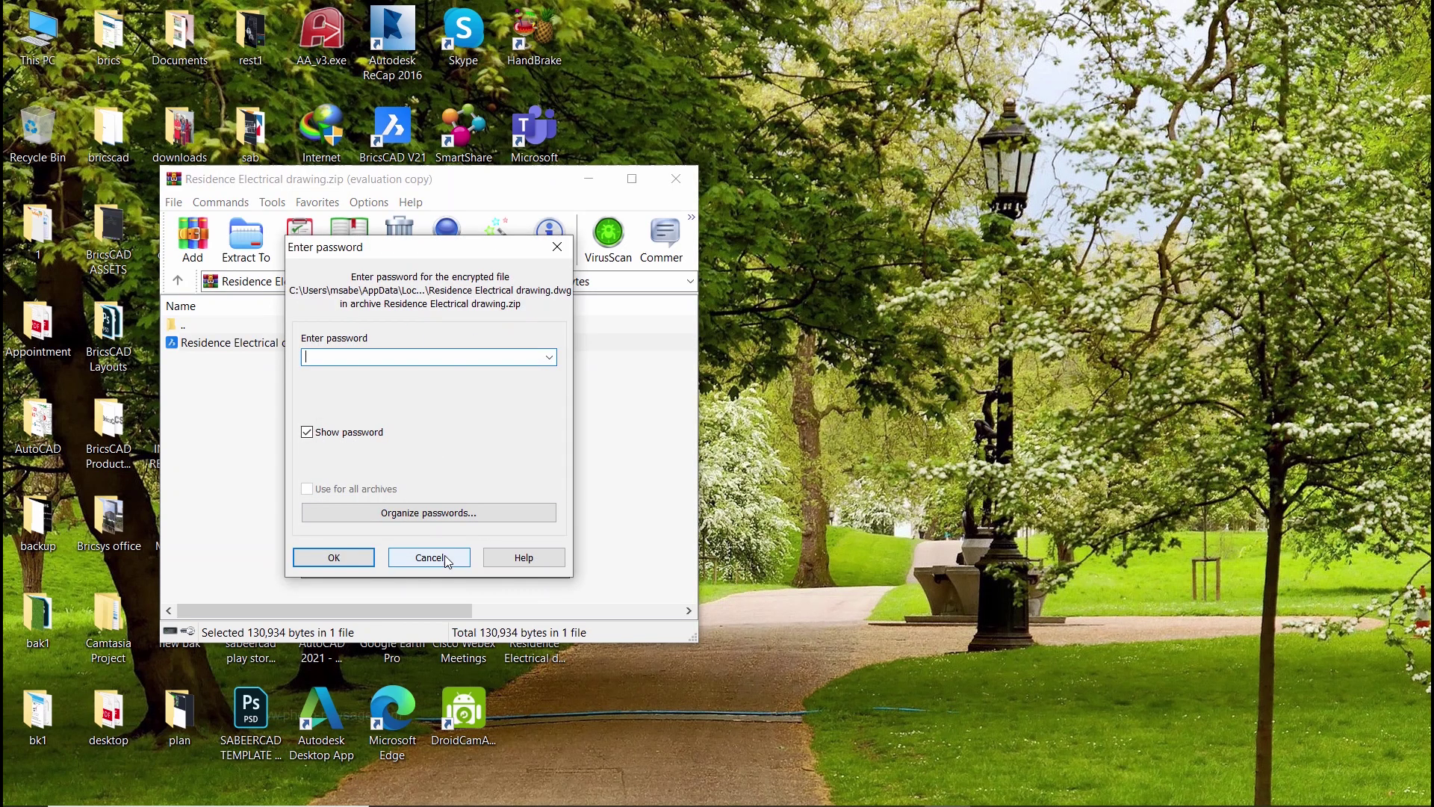
pyautogui.click(445, 554)
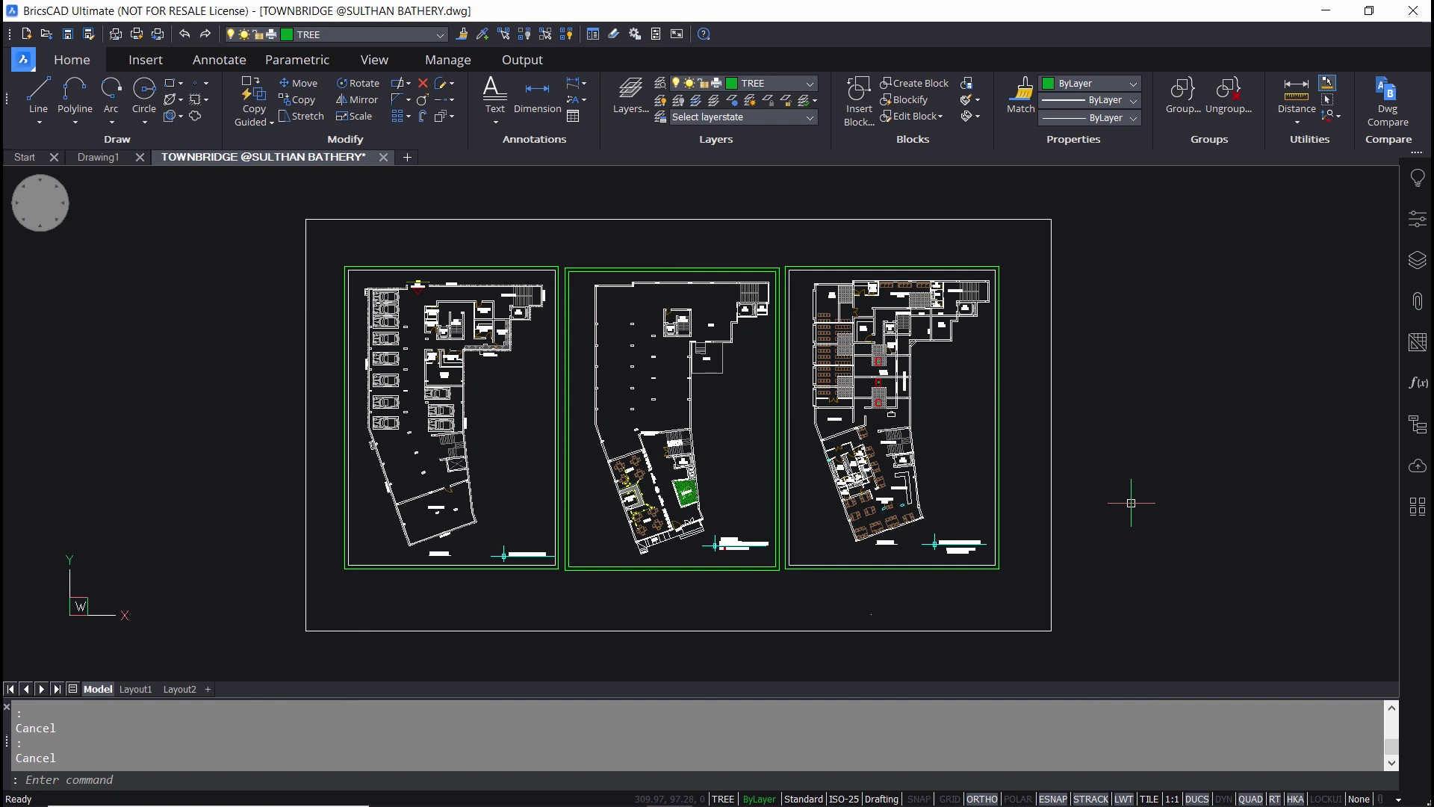
# - Open BricsCAD's drawing Security Options from the application menu's Drawing Utilities
pyautogui.click(103, 174)
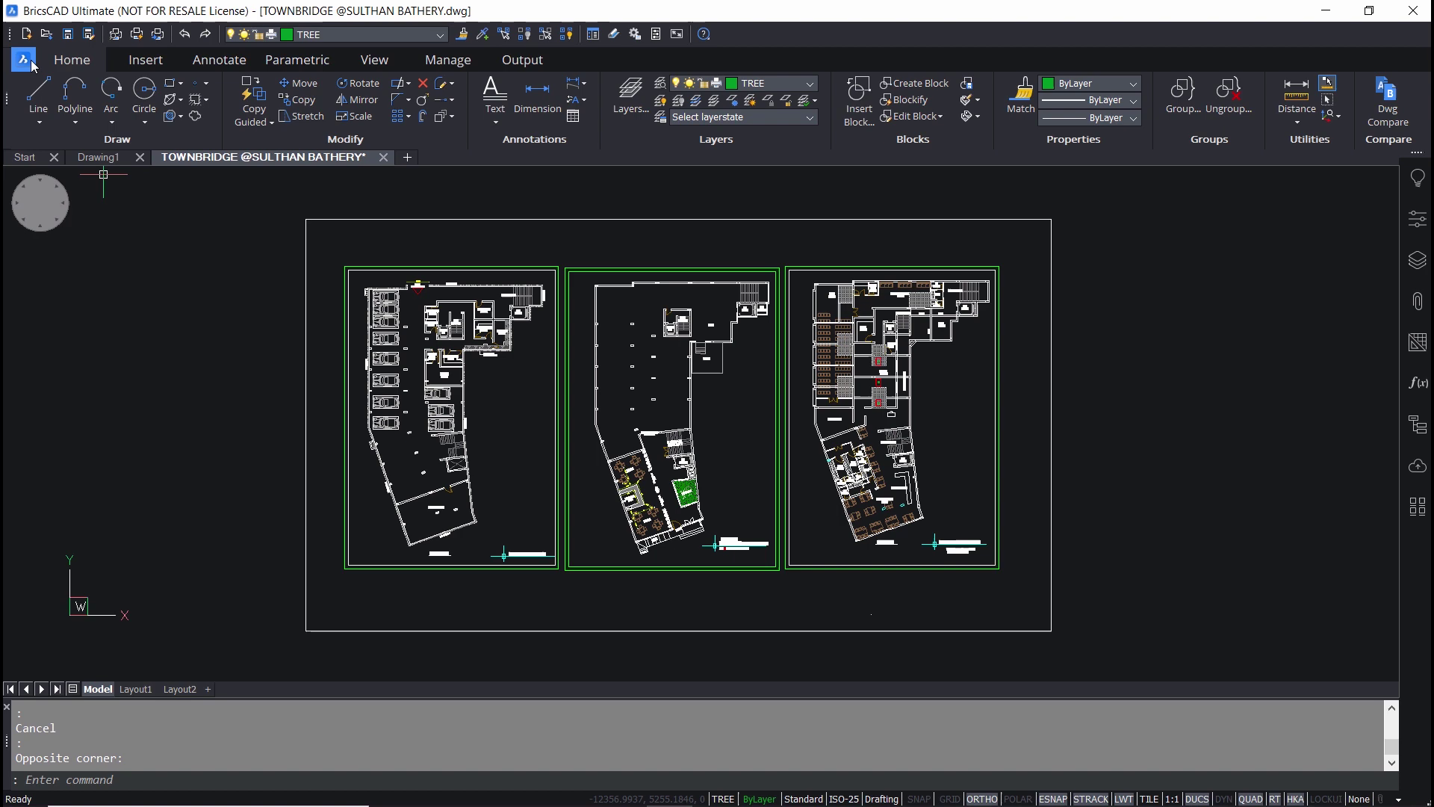
pyautogui.click(34, 65)
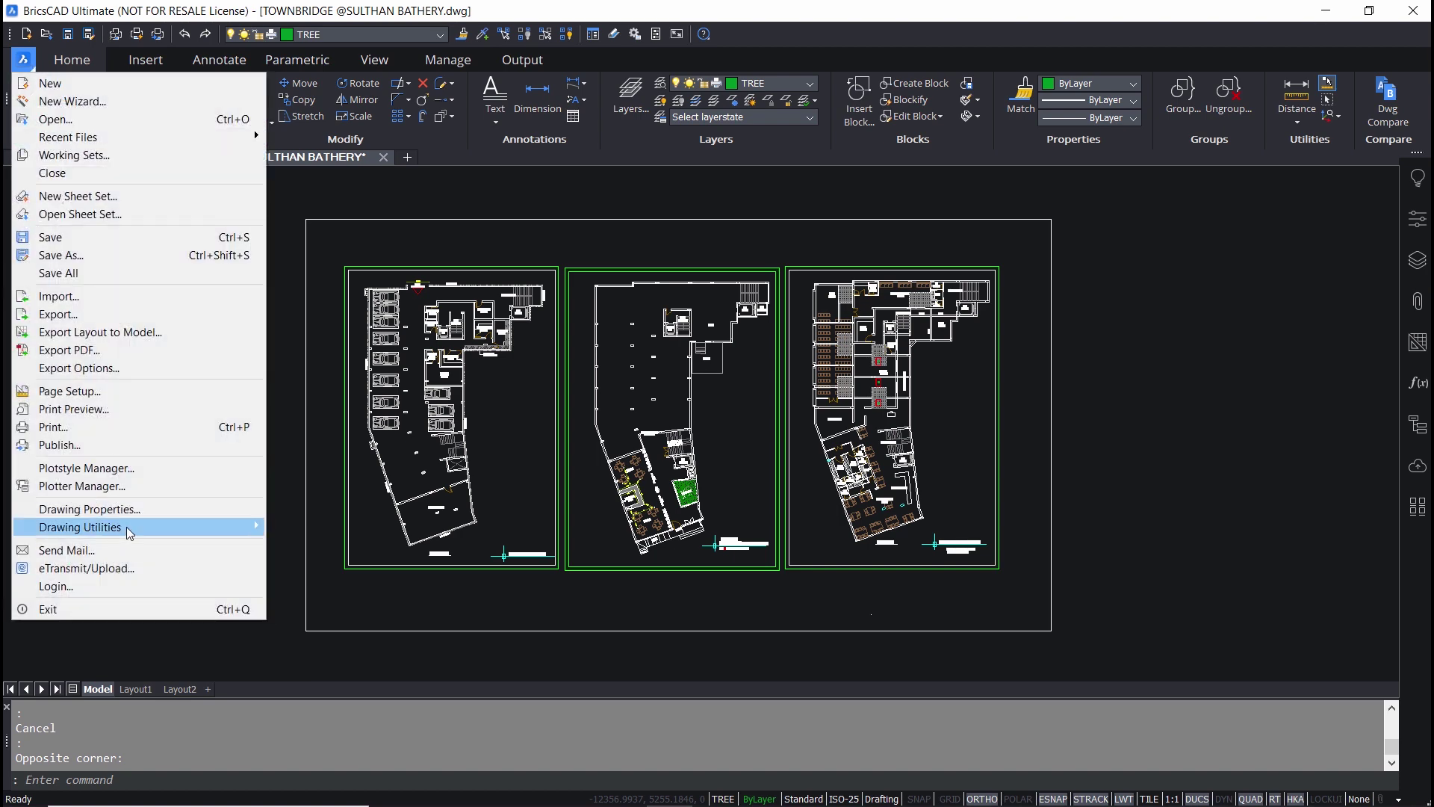
pyautogui.moveTo(187, 527)
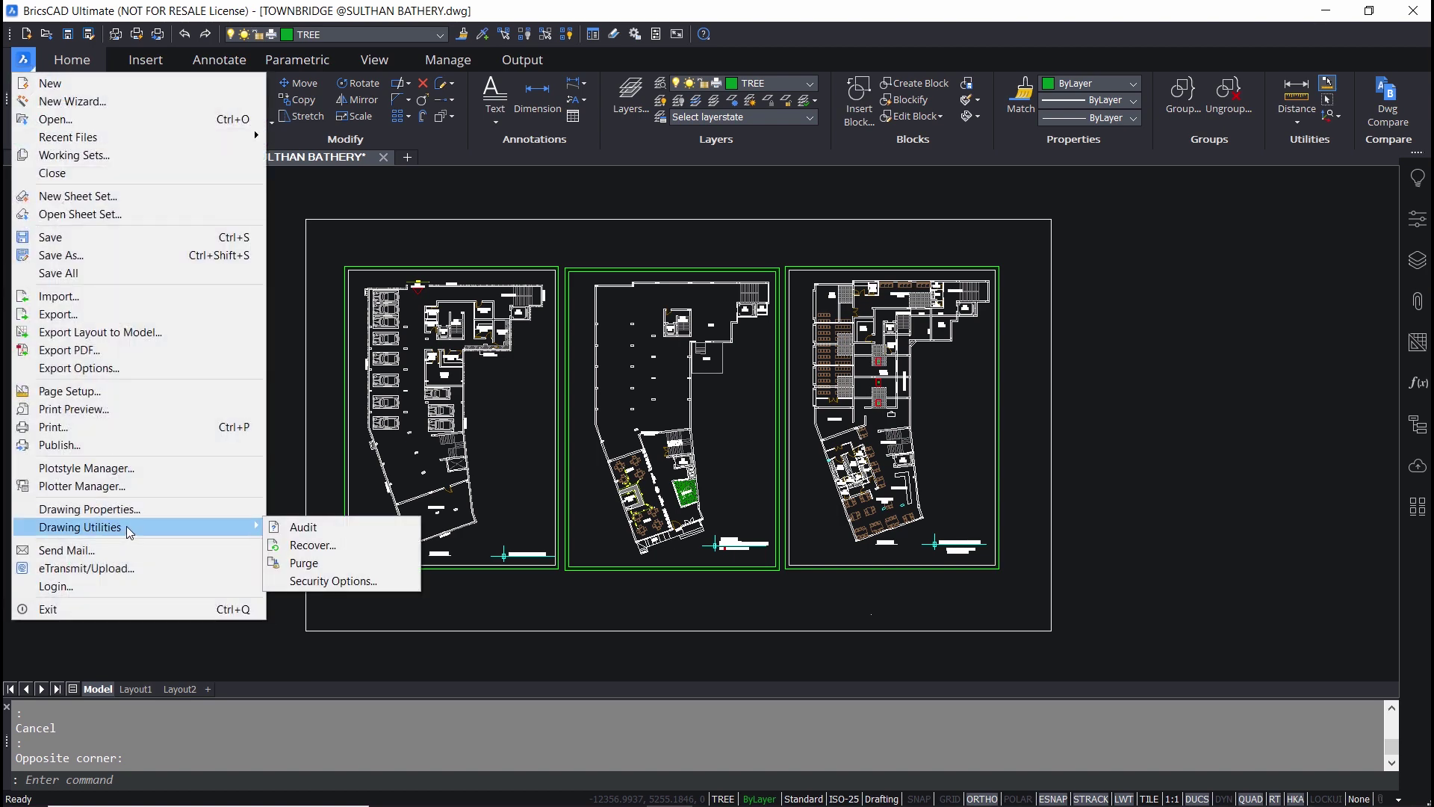
pyautogui.click(333, 581)
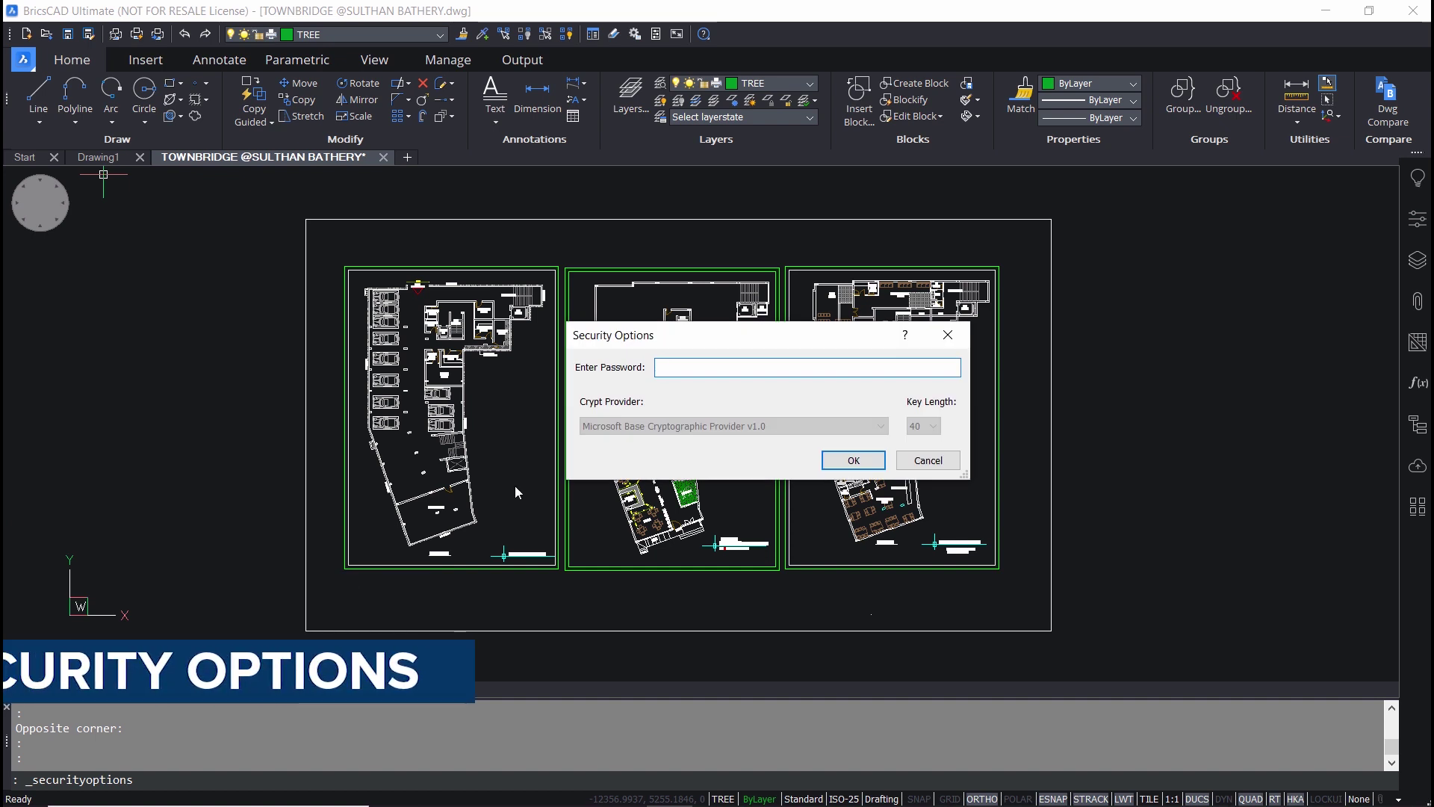
pyautogui.moveTo(714, 335); pyautogui.dragTo(604, 251)
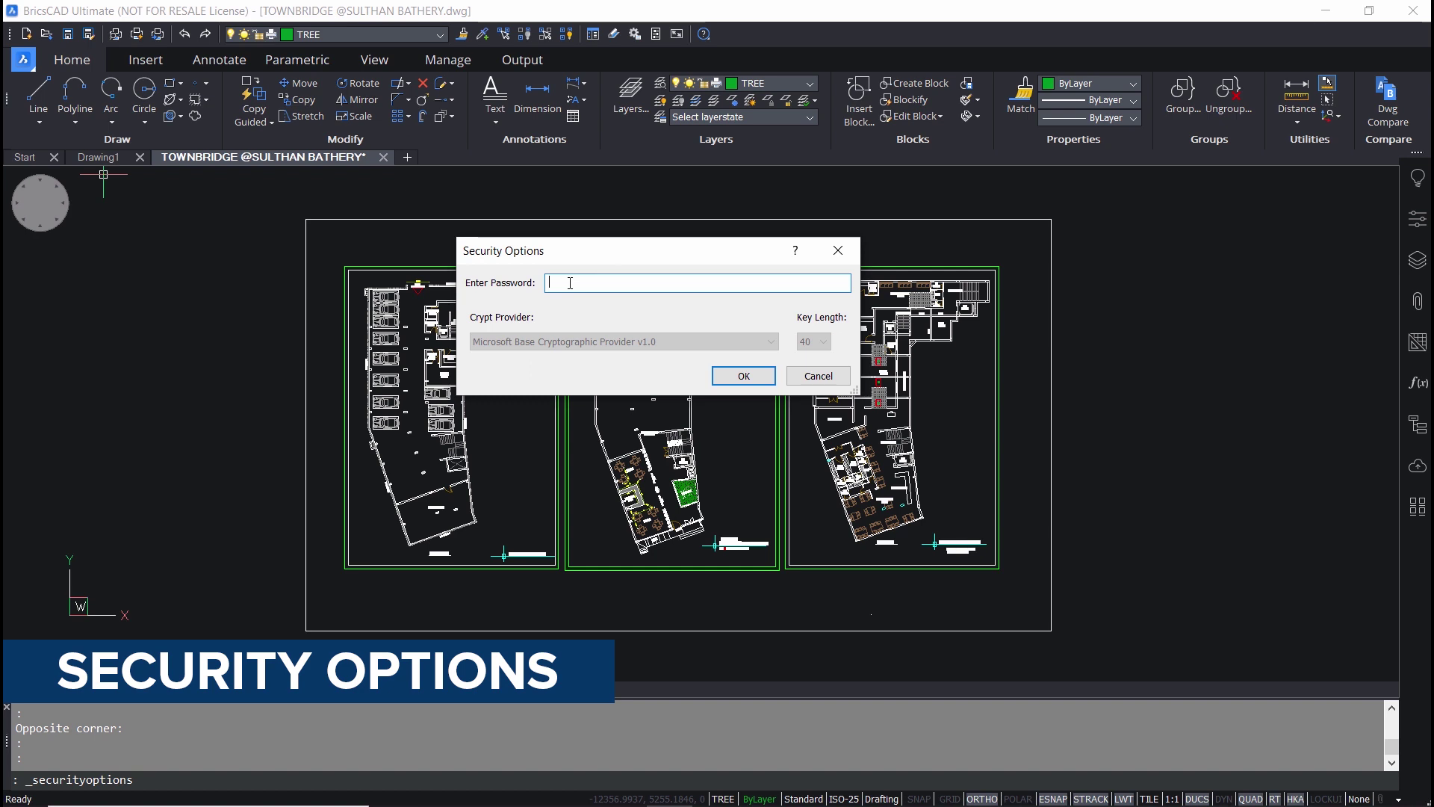
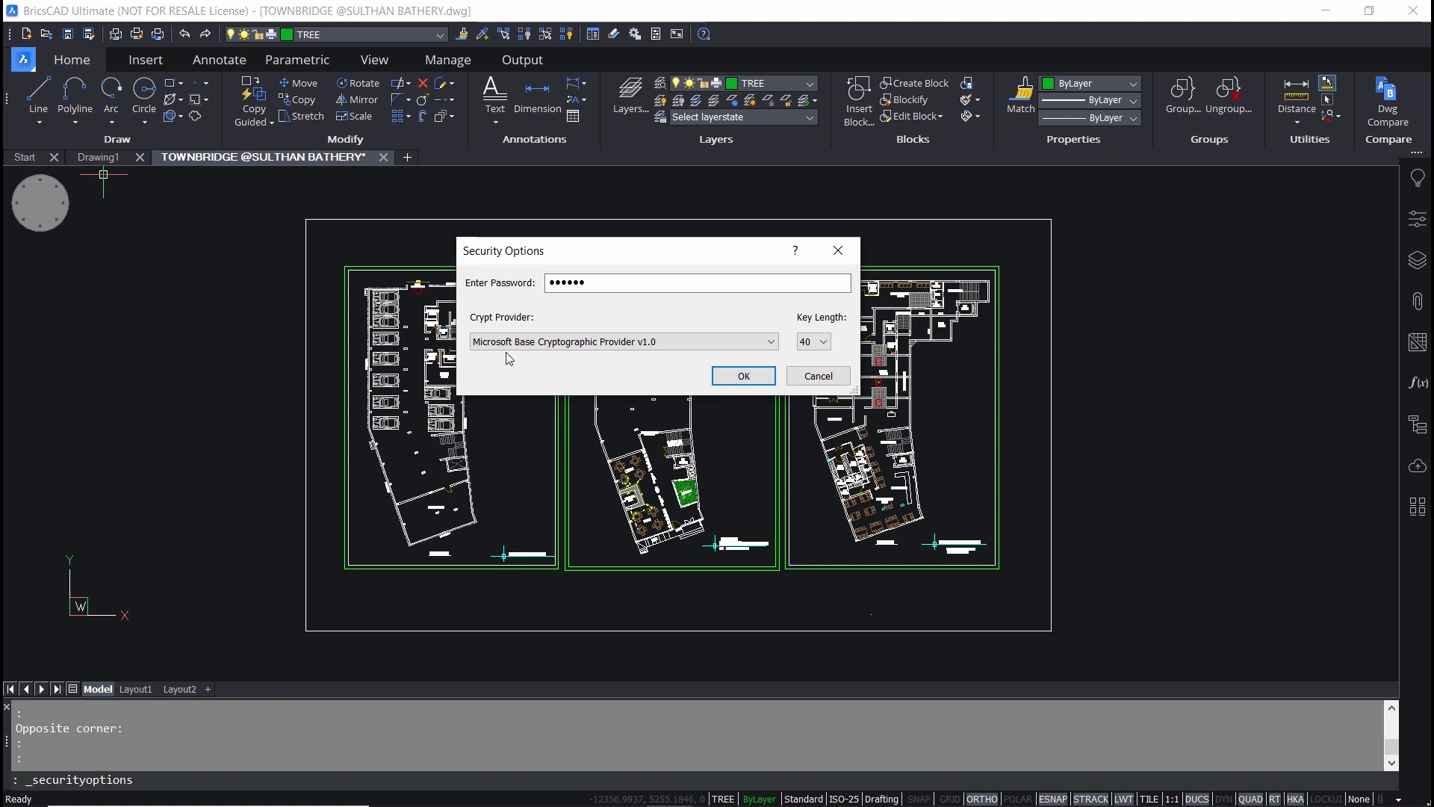
# - Enter and confirm the drawing password, keeping Microsoft Base Cryptographic Provider v1.0
pyautogui.click(550, 344)
pyautogui.click(545, 355)
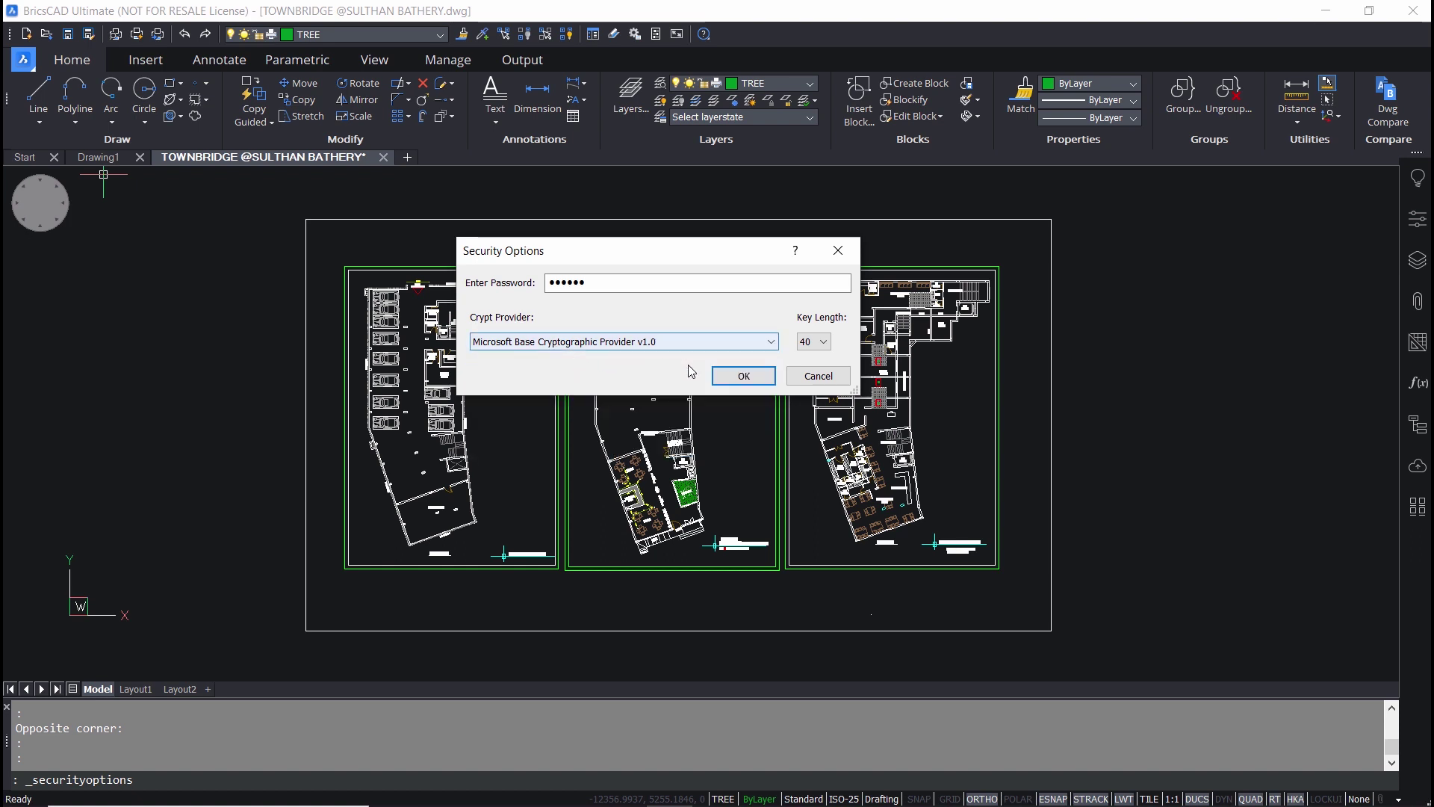
pyautogui.click(744, 376)
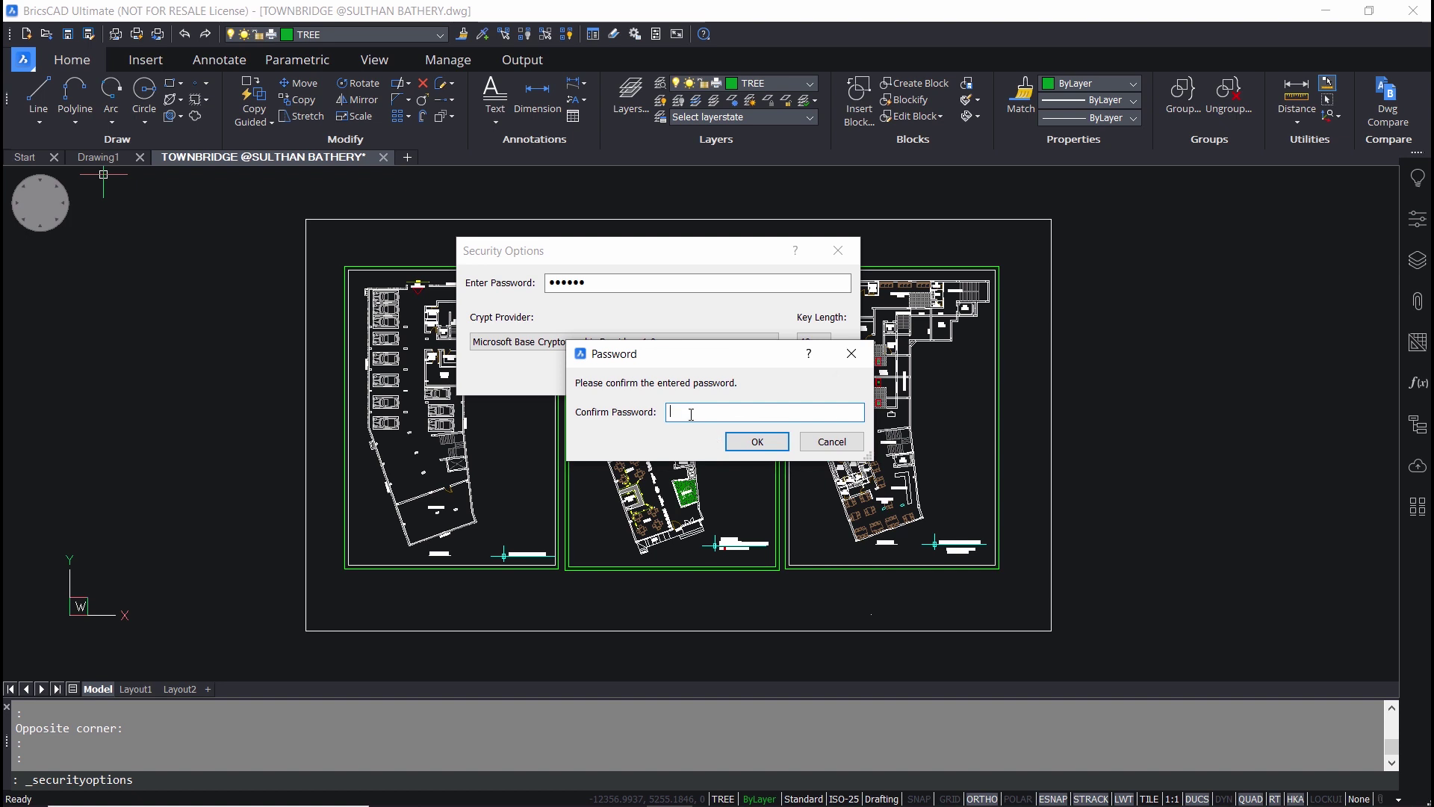
pyautogui.write('••••••')
pyautogui.click(758, 442)
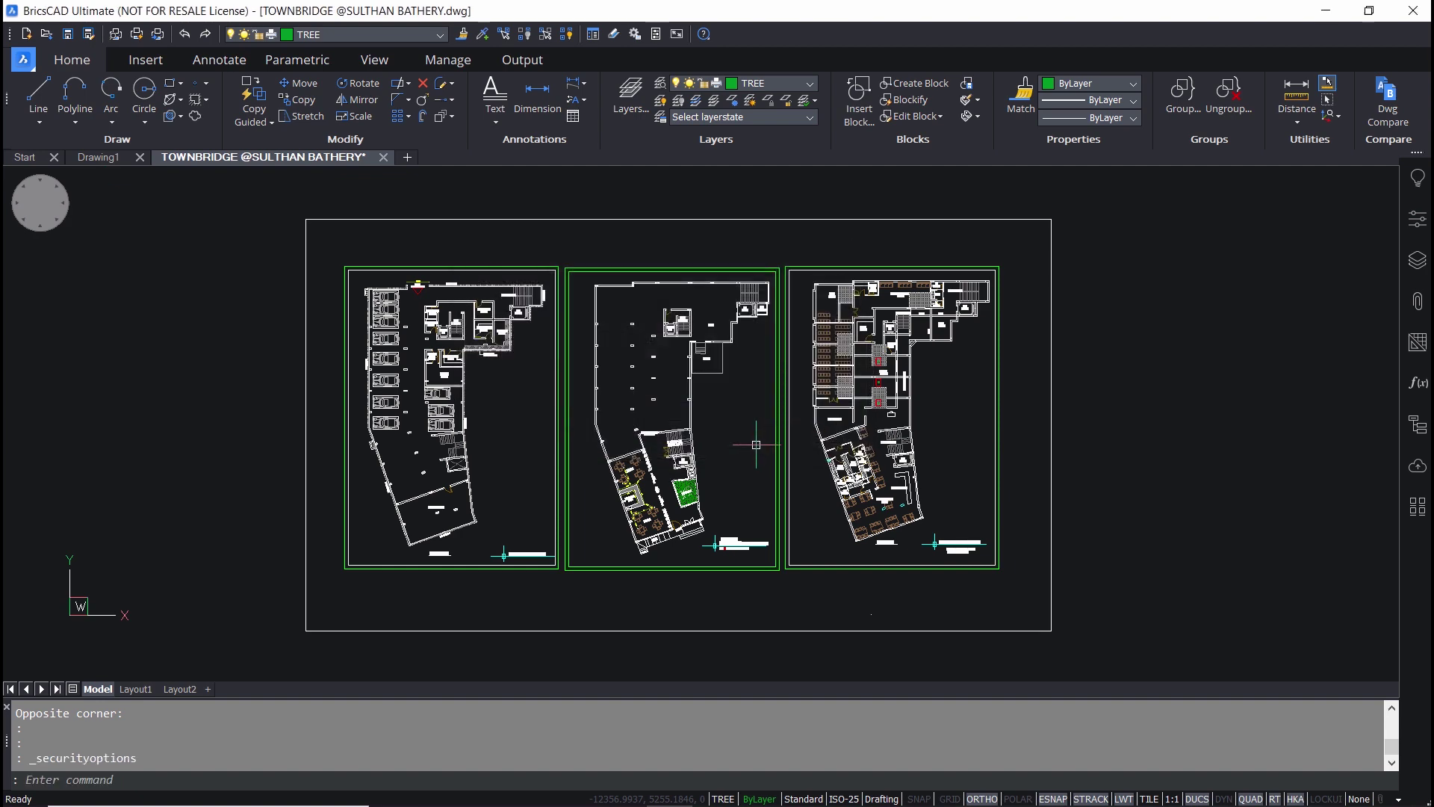
# - Save the protected TOWNBRIDGE drawing to the Desktop with Save As
pyautogui.click(23, 59)
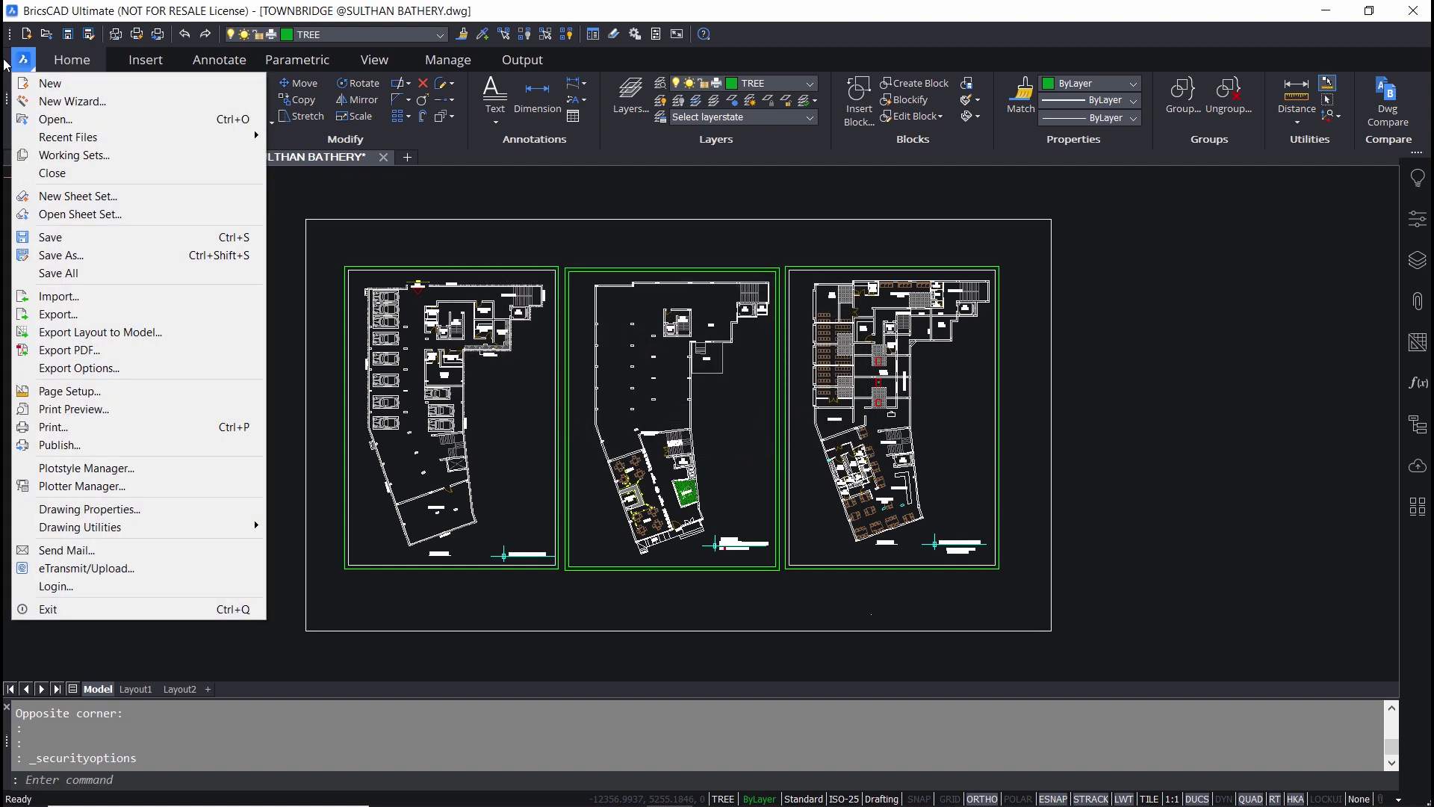
pyautogui.click(84, 256)
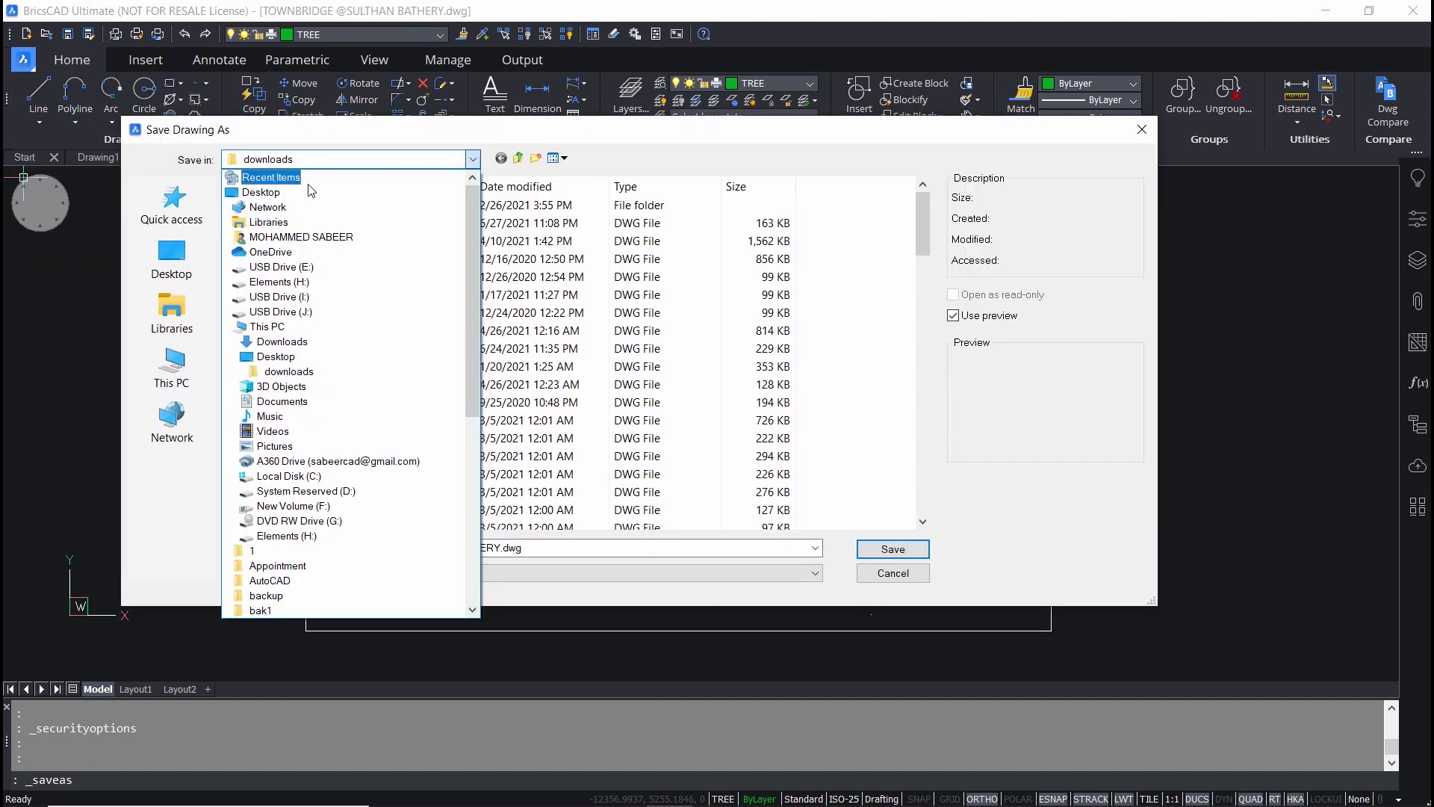
pyautogui.click(172, 257)
pyautogui.click(893, 549)
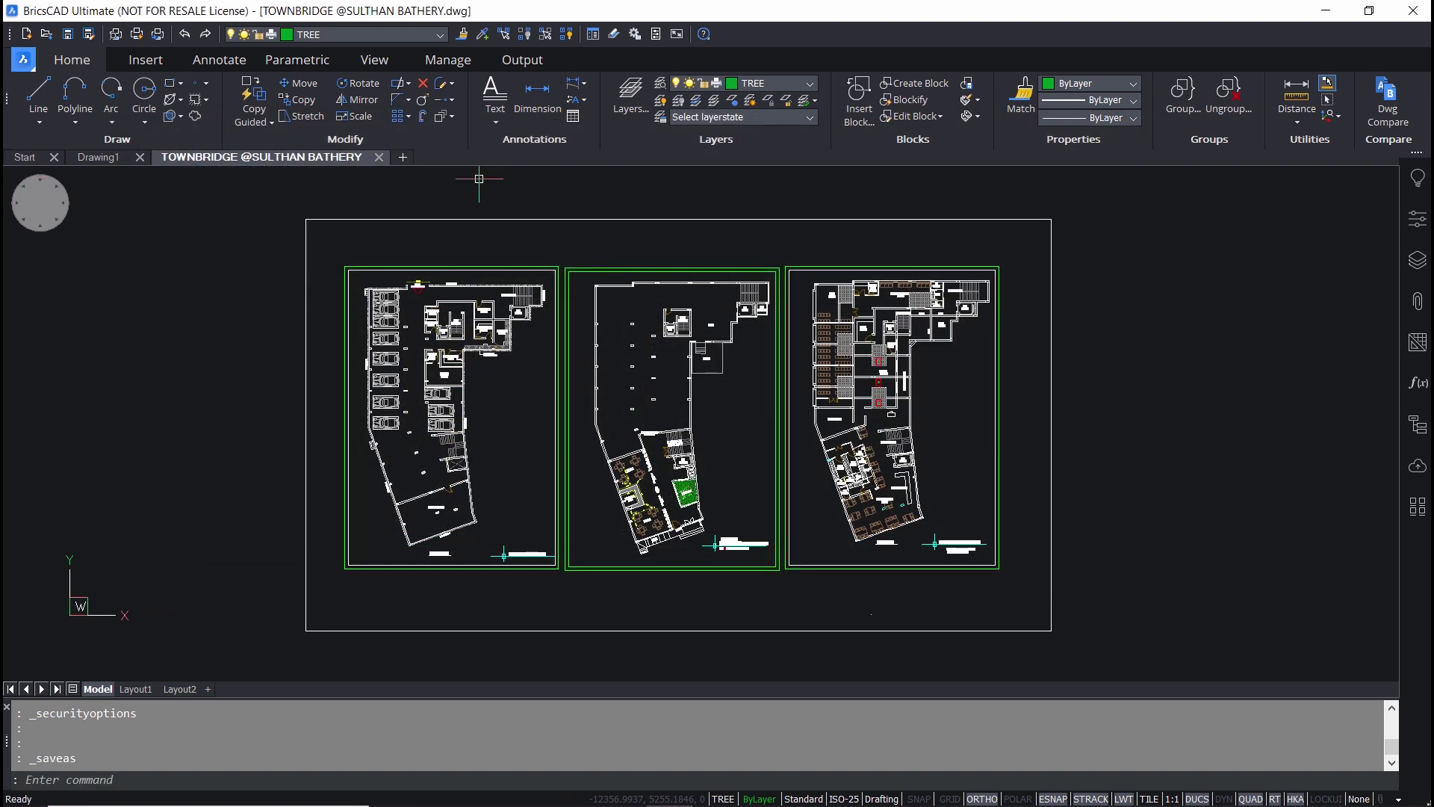
pyautogui.click(379, 158)
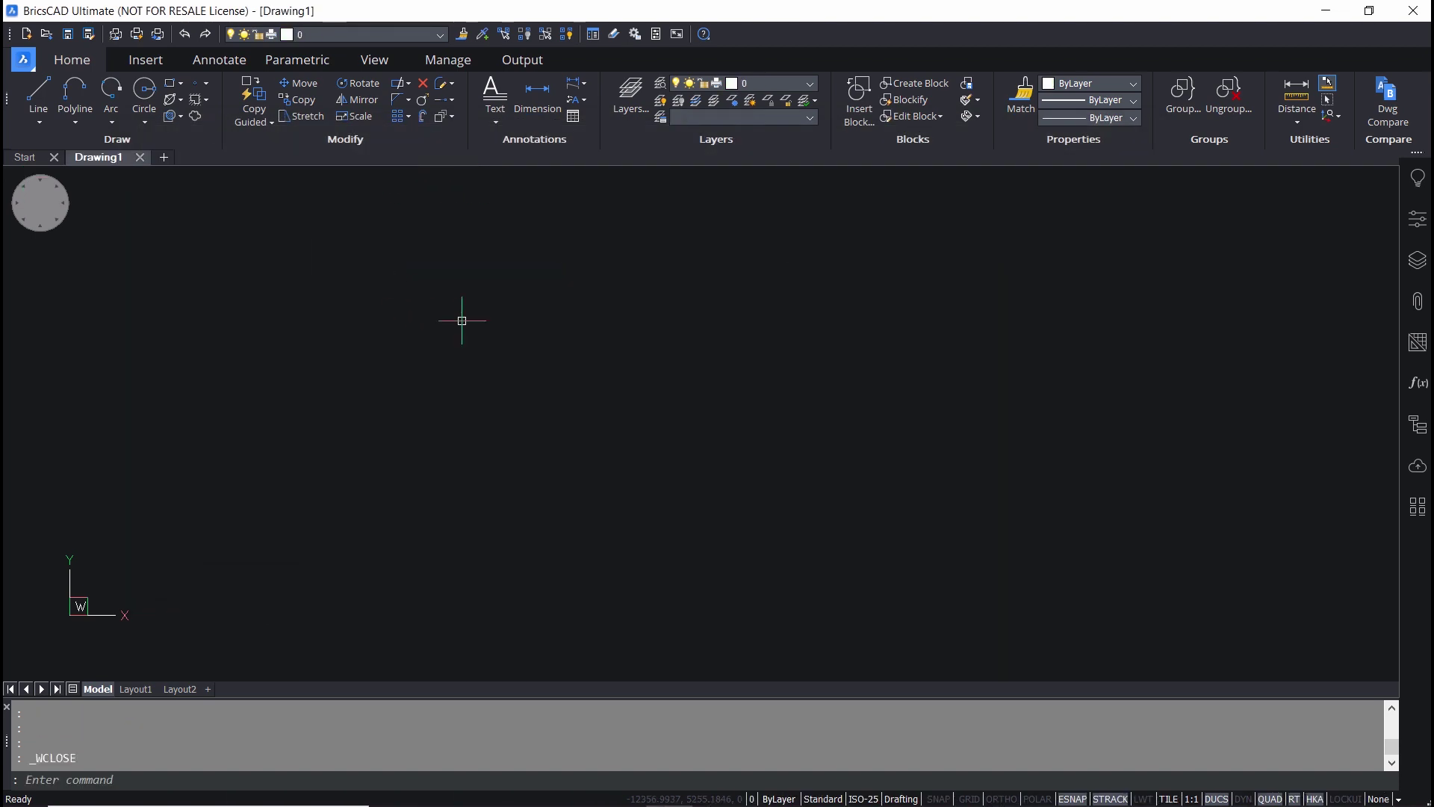
pyautogui.click(1321, 10)
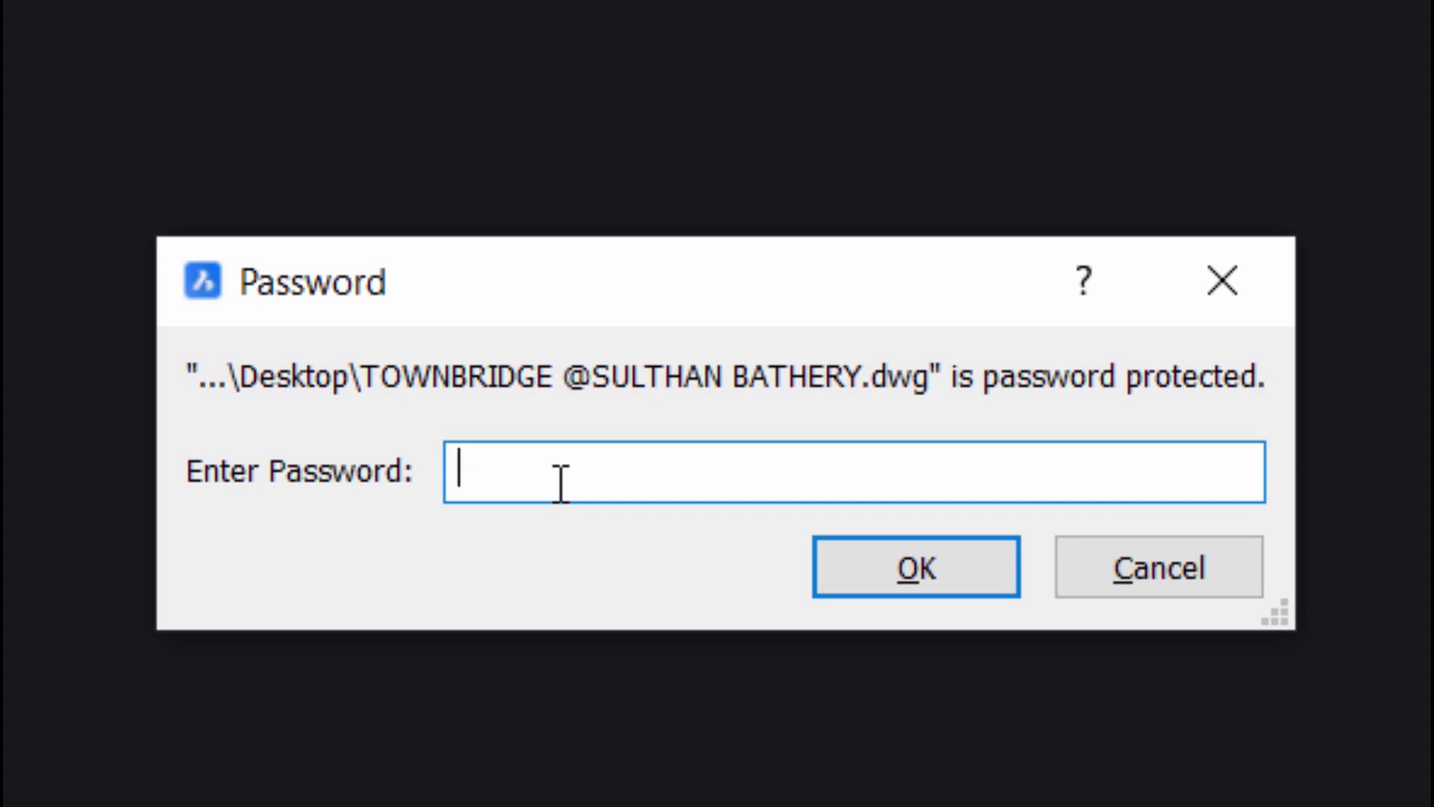
pyautogui.write('******')
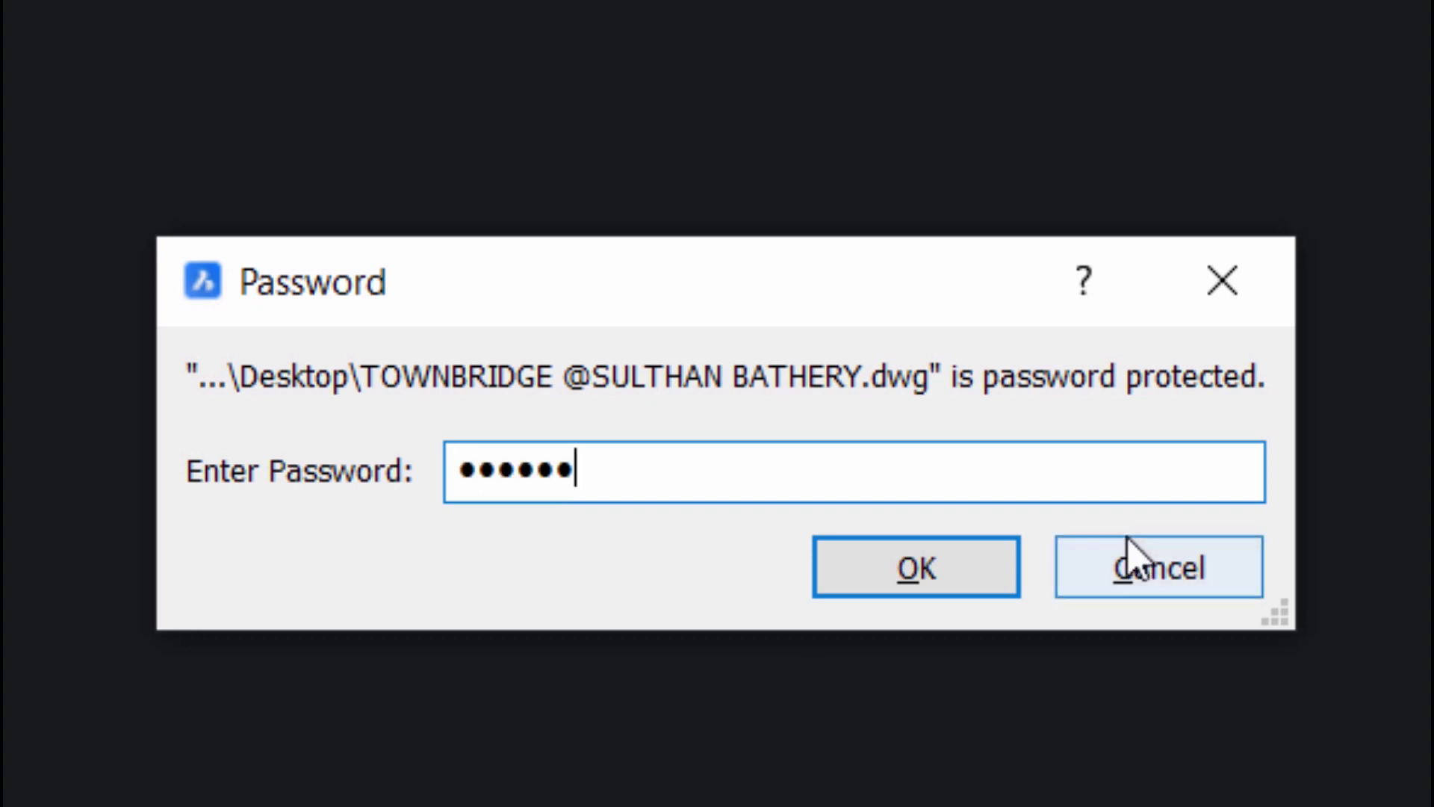
pyautogui.click(913, 572)
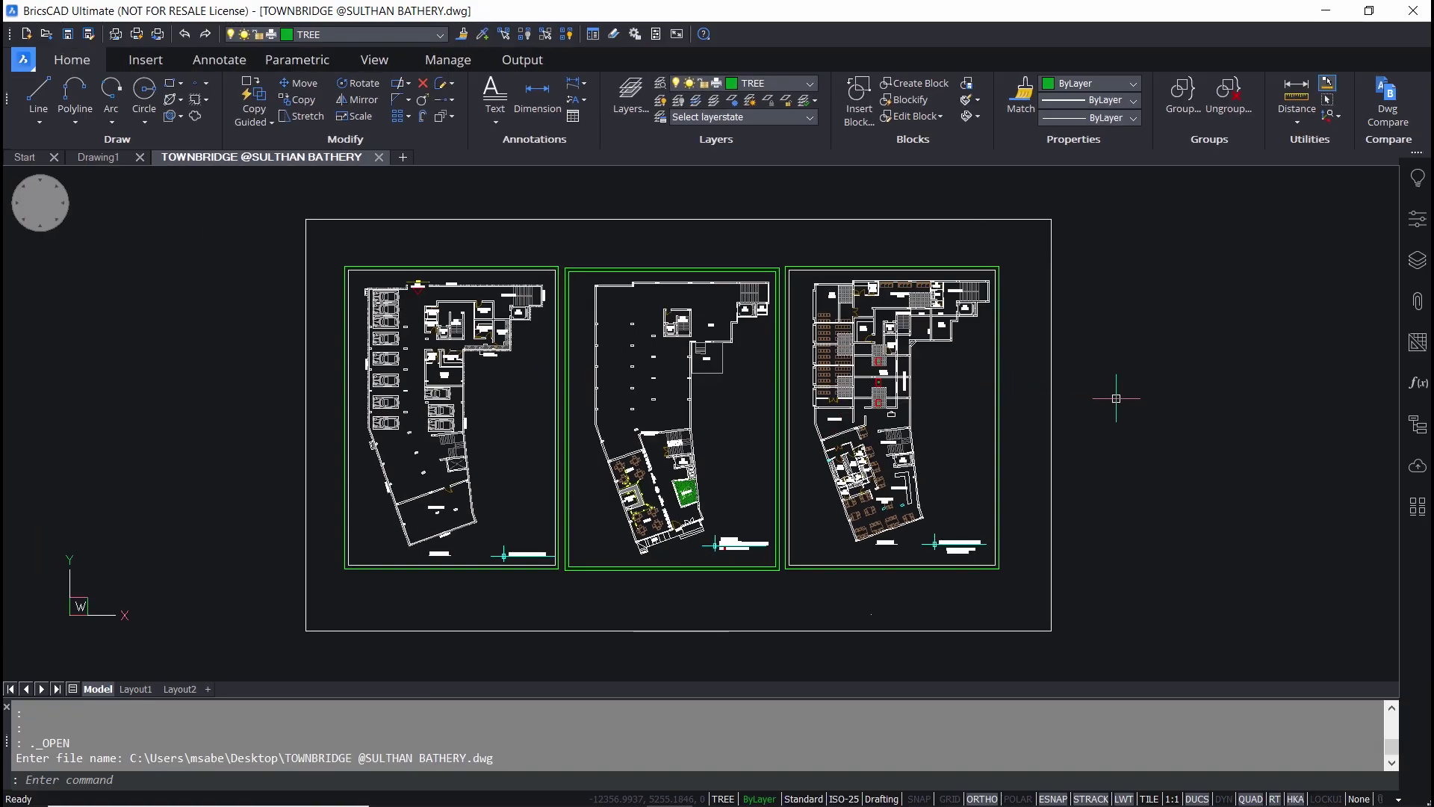
pyautogui.click(1116, 398)
pyautogui.press('Escape')
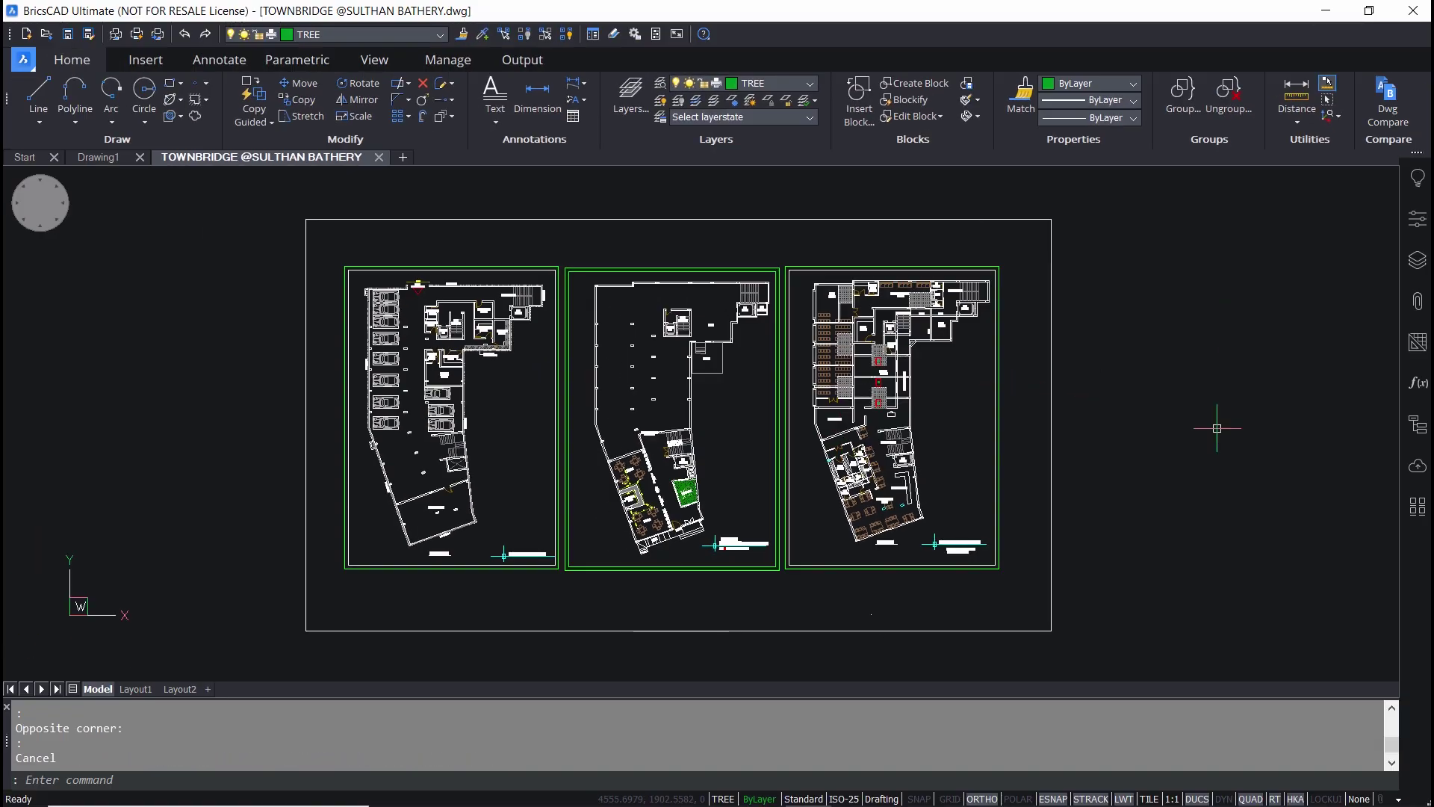
pyautogui.click(1413, 10)
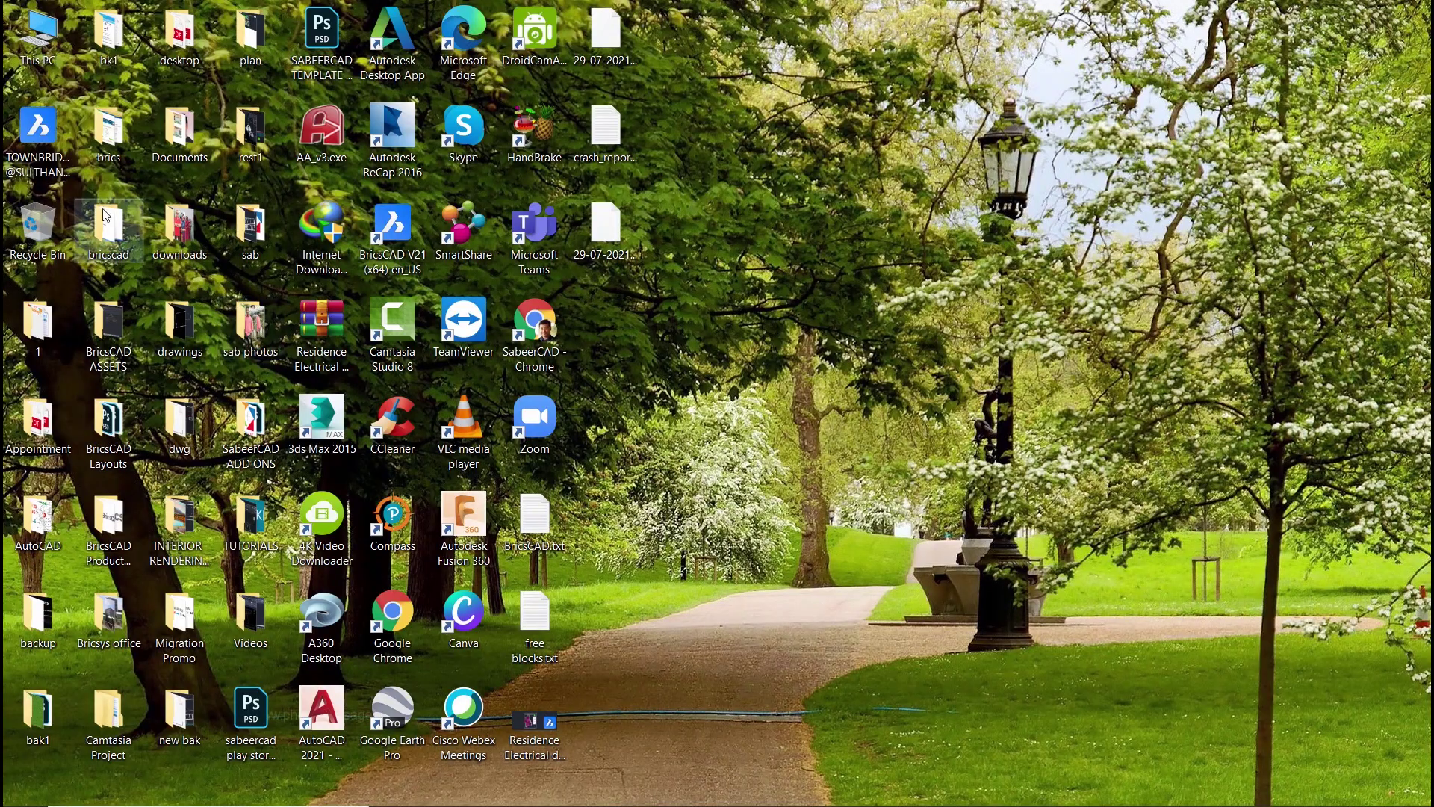
pyautogui.doubleClick(39, 131)
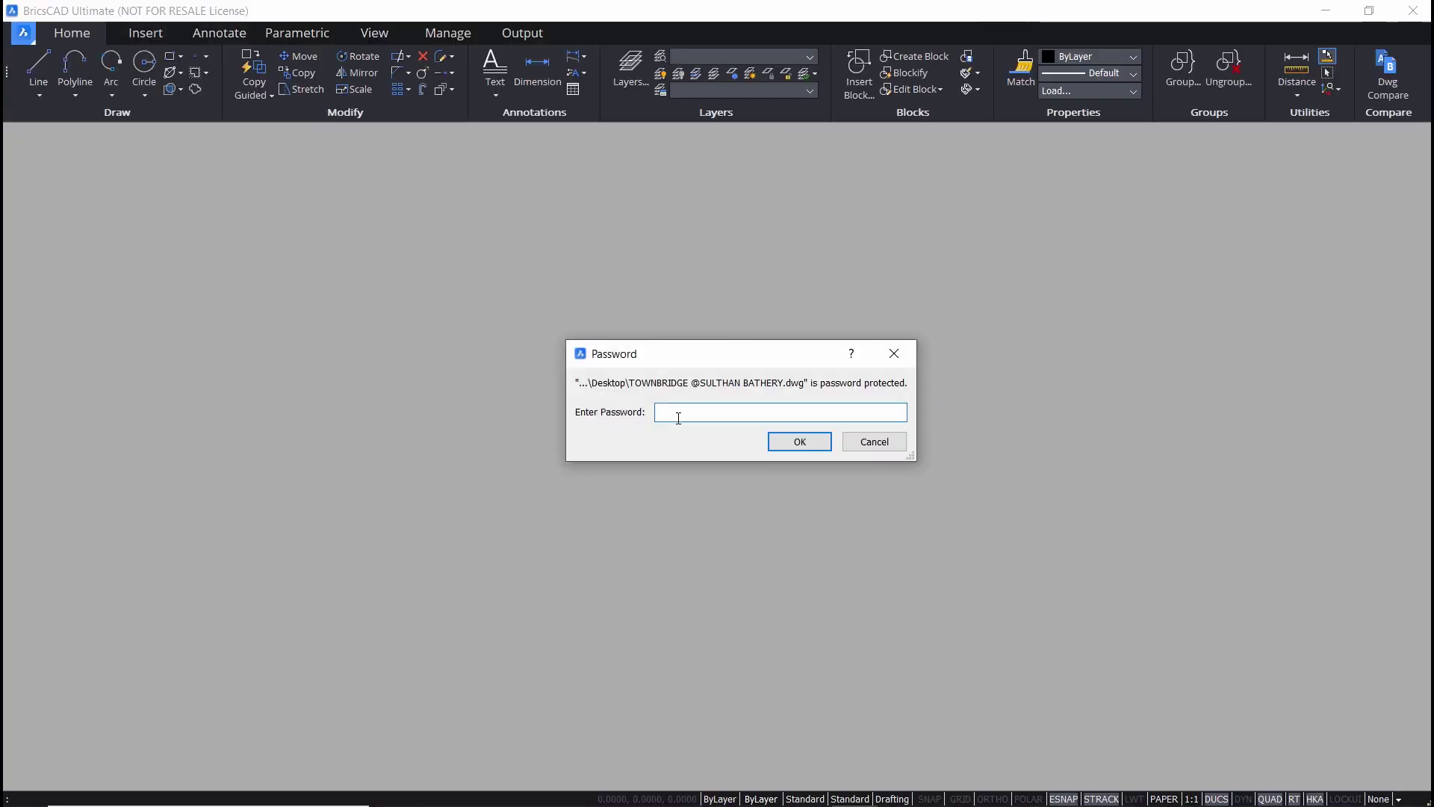
pyautogui.write('••••••')
pyautogui.press('Return')
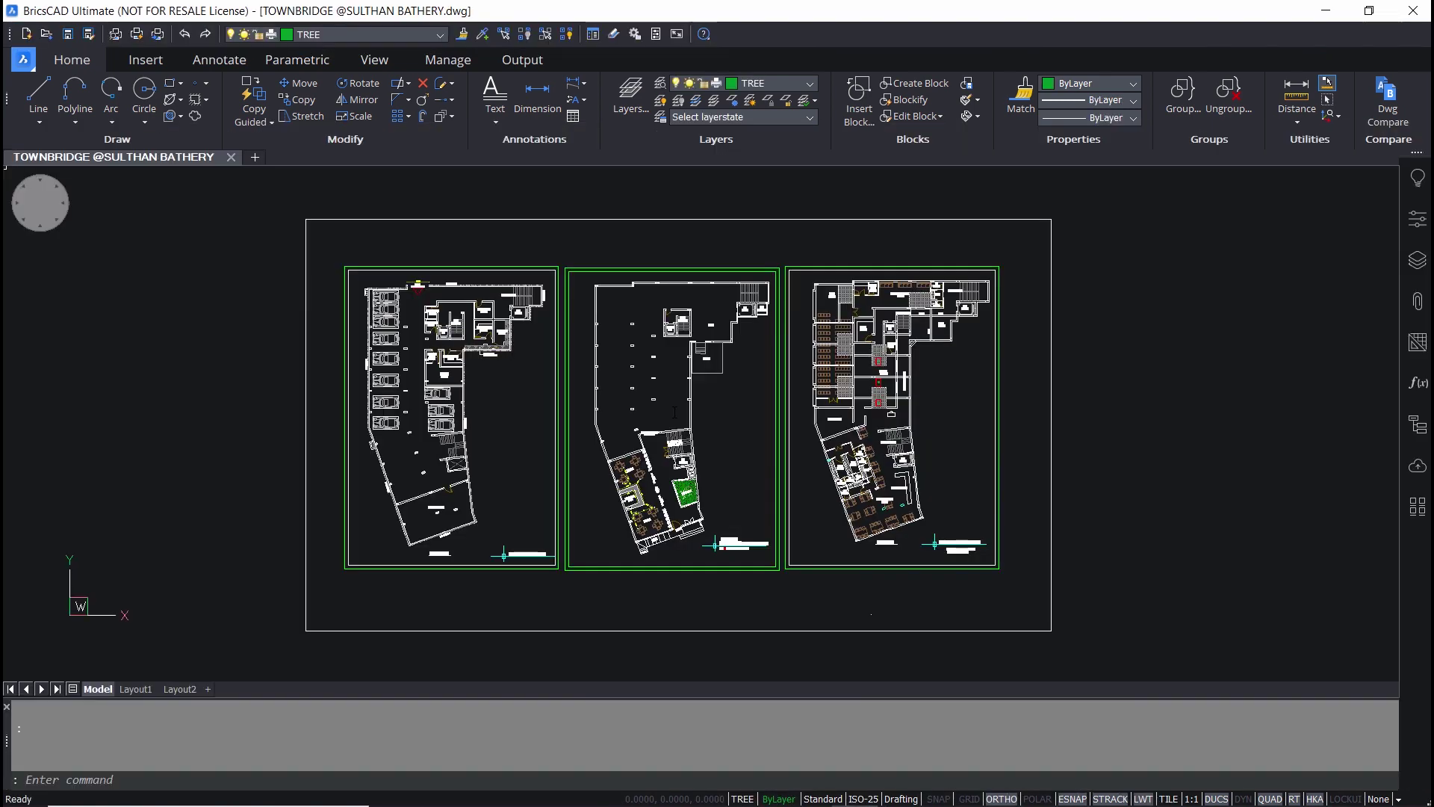